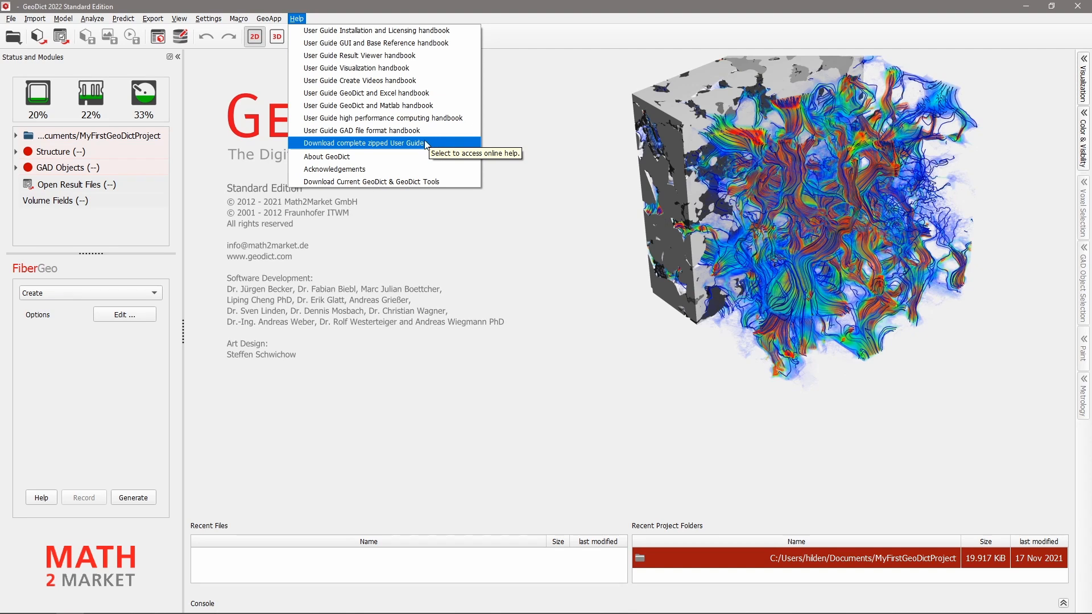
{"action": "left_click", "coordinate": [237, 128]}
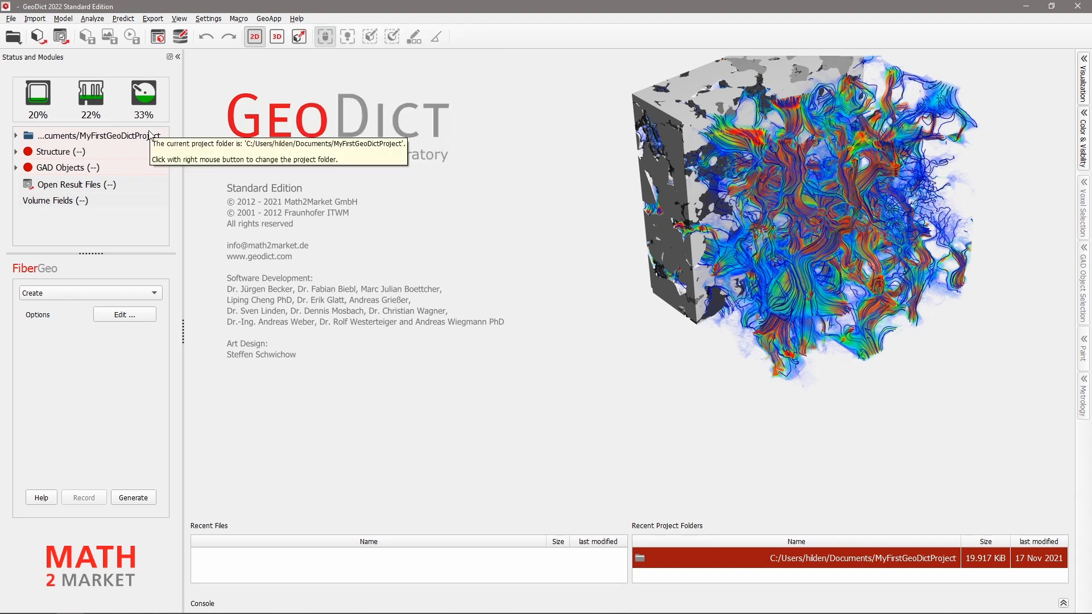
{"action": "left_click", "coordinate": [150, 135]}
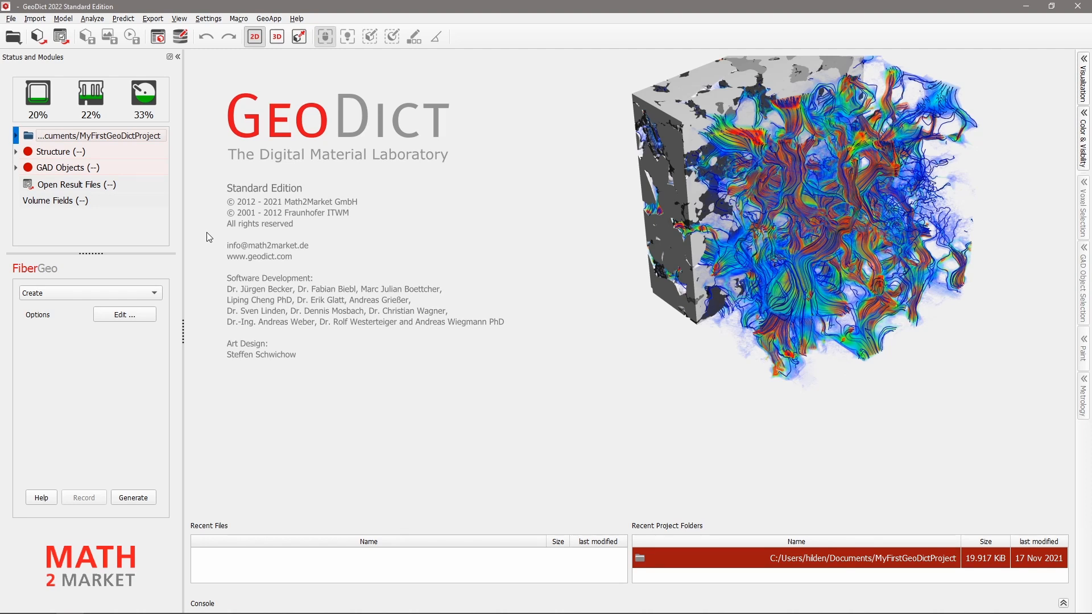
{"action": "left_click", "coordinate": [11, 18]}
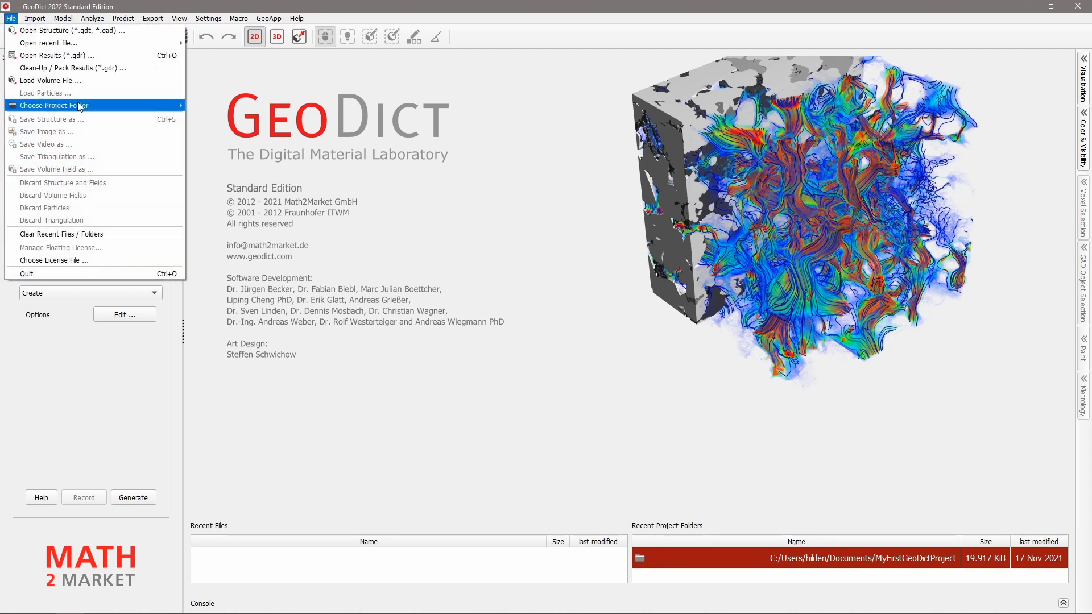
{"action": "mouse_move", "coordinate": [106, 108]}
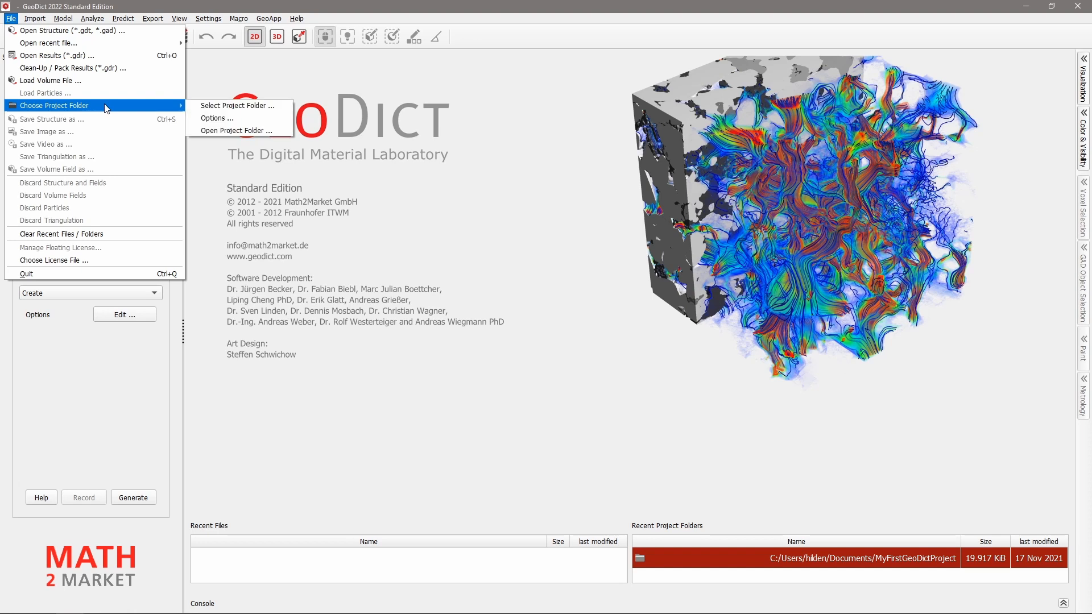
{"action": "left_click", "coordinate": [276, 92]}
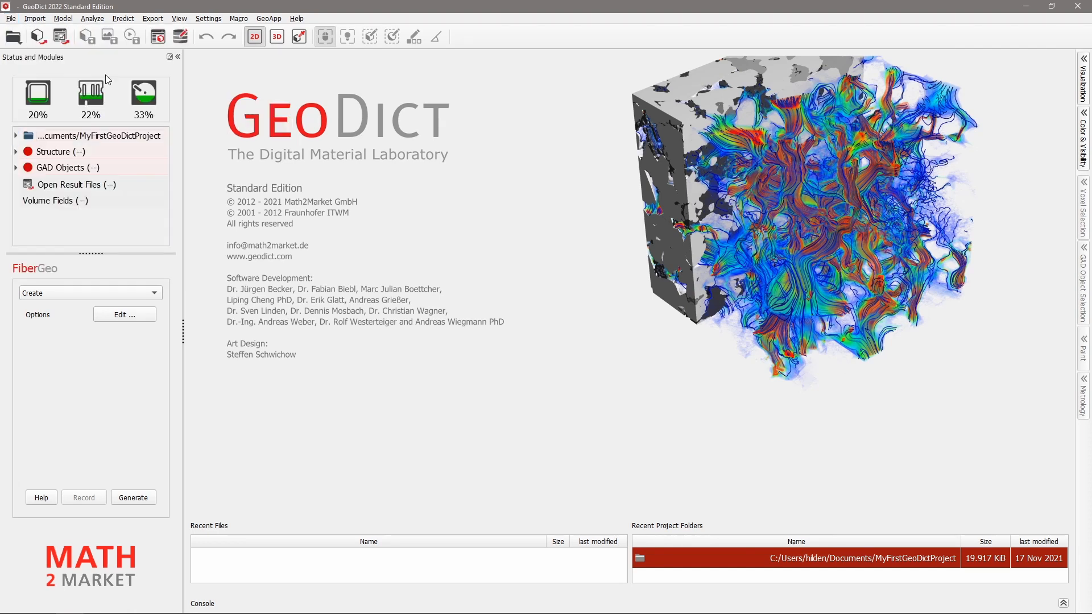
Step: Start selecting a project folder and browse to the Desktop
{"action": "left_click", "coordinate": [21, 40]}
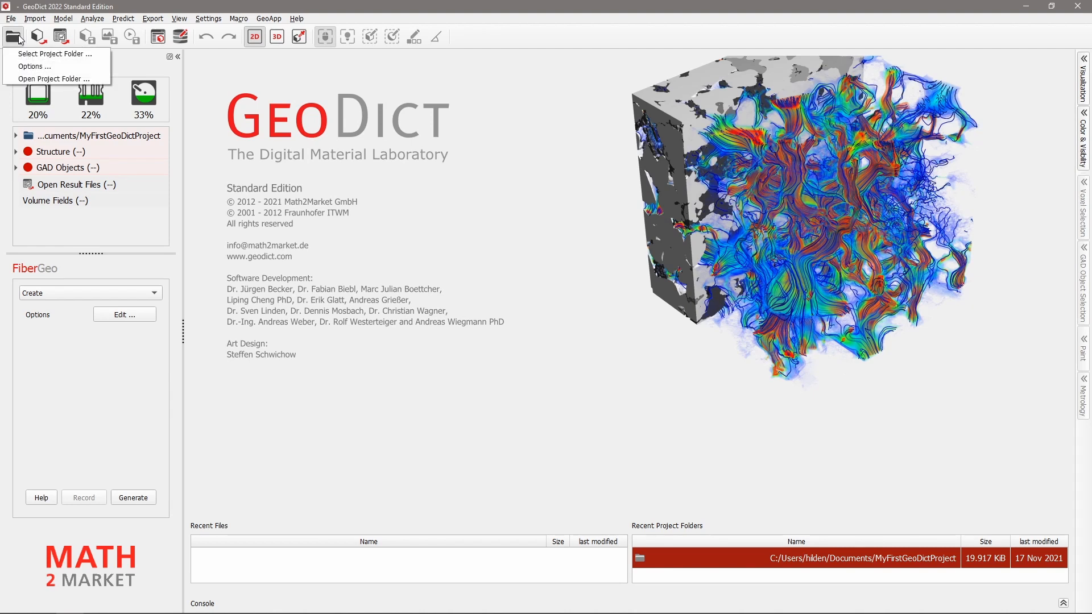
{"action": "left_click", "coordinate": [105, 56]}
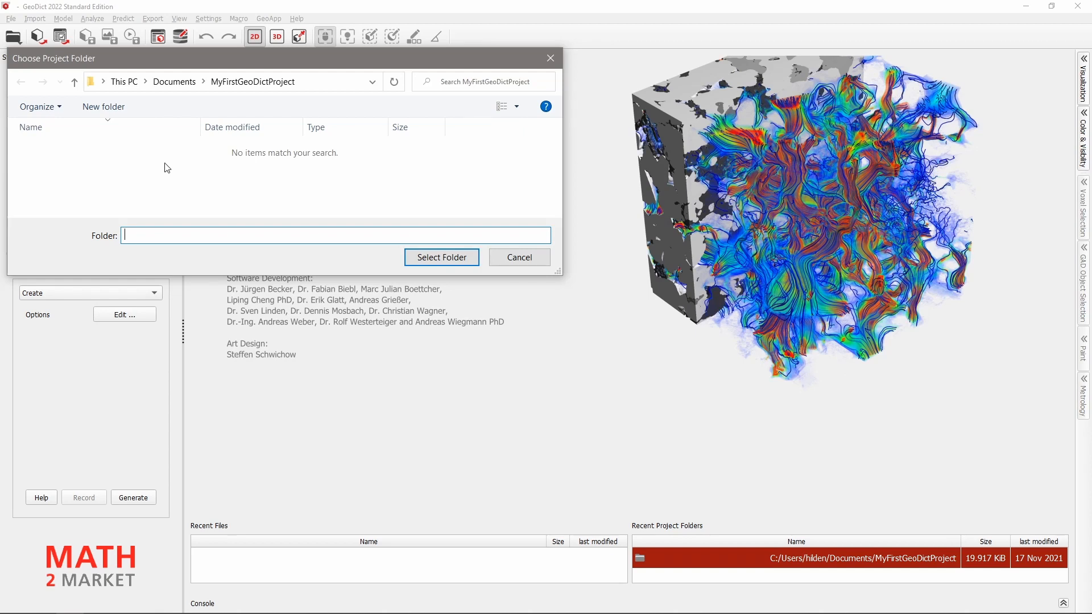
{"action": "left_click", "coordinate": [321, 84]}
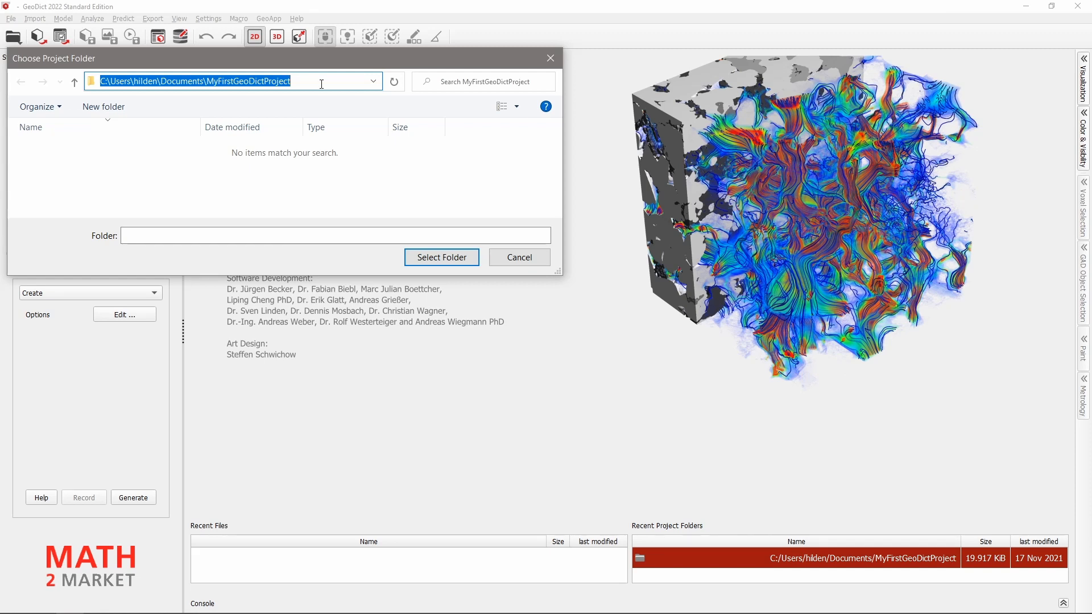
{"action": "type", "text": "Desk"}
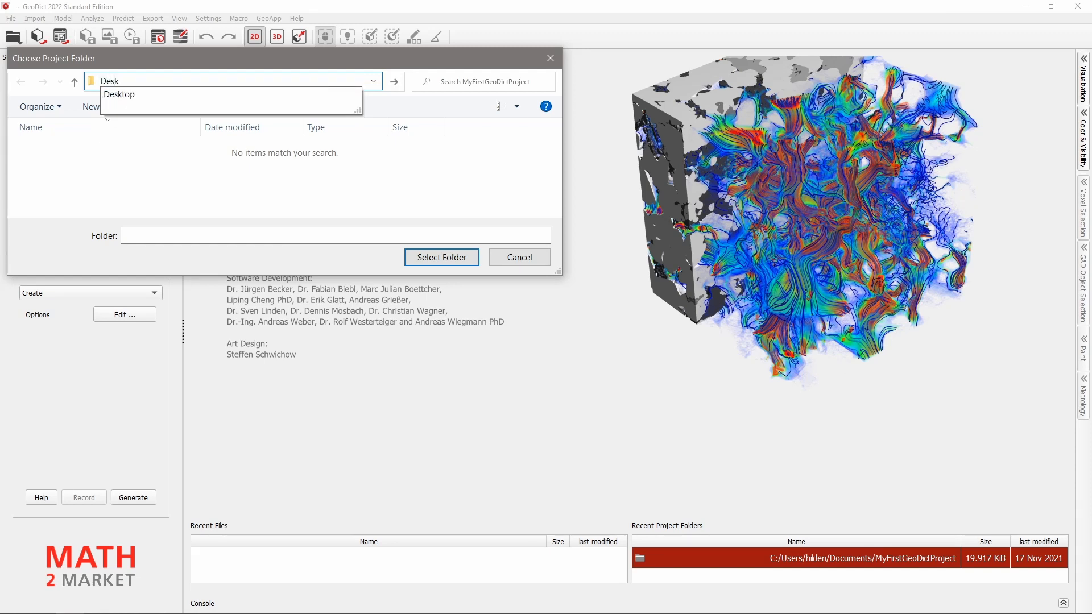
{"action": "type", "text": "top"}
{"action": "key", "text": "Return"}
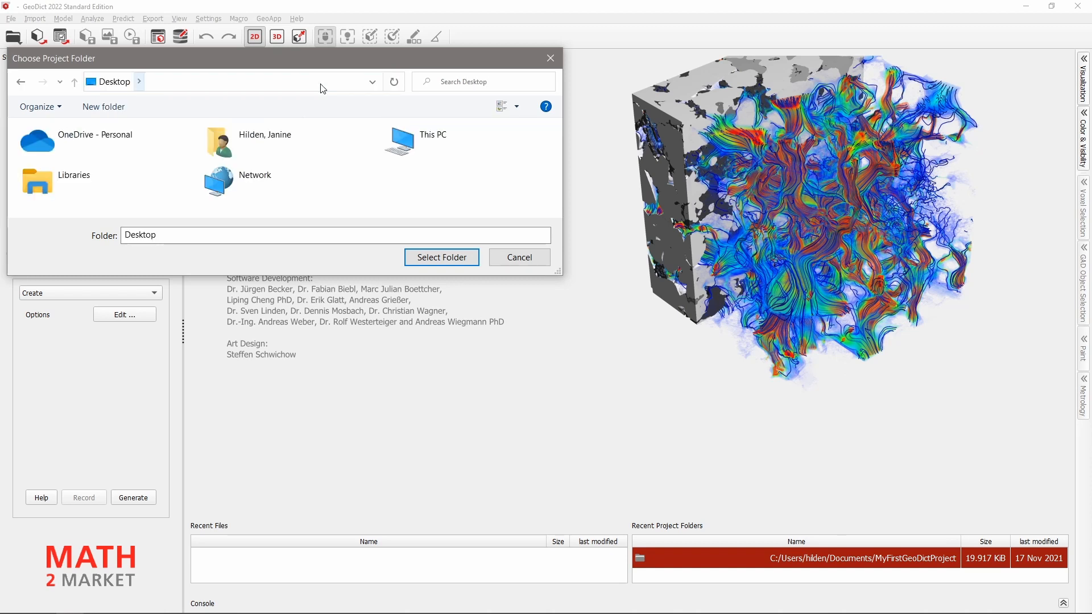
Step: Create a folder named GettingStartedWithGeoDict on the Desktop and select it as the project folder
{"action": "right_click", "coordinate": [405, 189]}
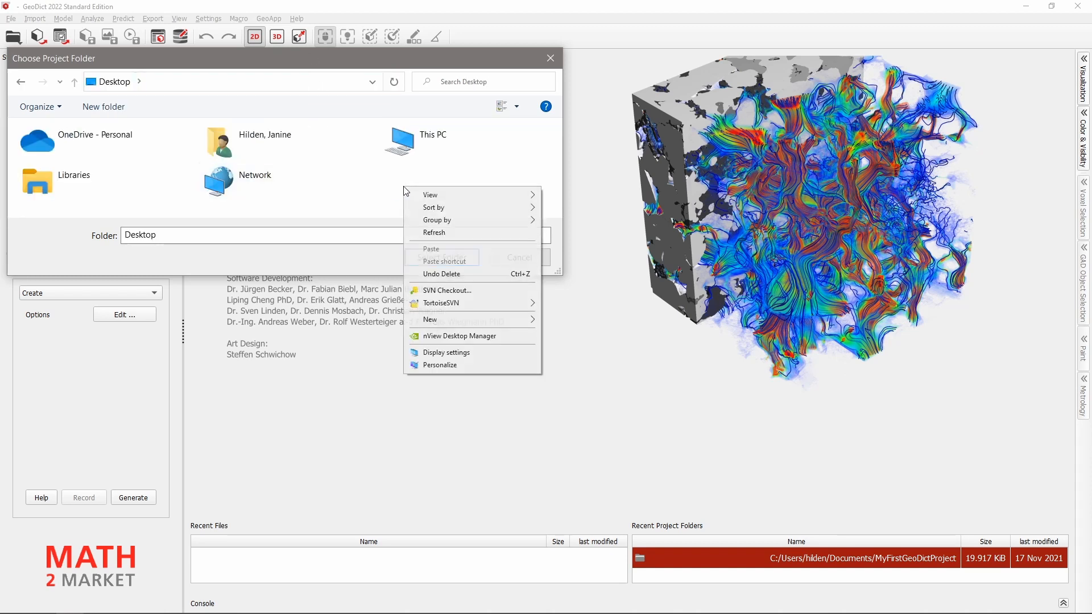
{"action": "mouse_move", "coordinate": [468, 319]}
{"action": "left_click", "coordinate": [576, 320]}
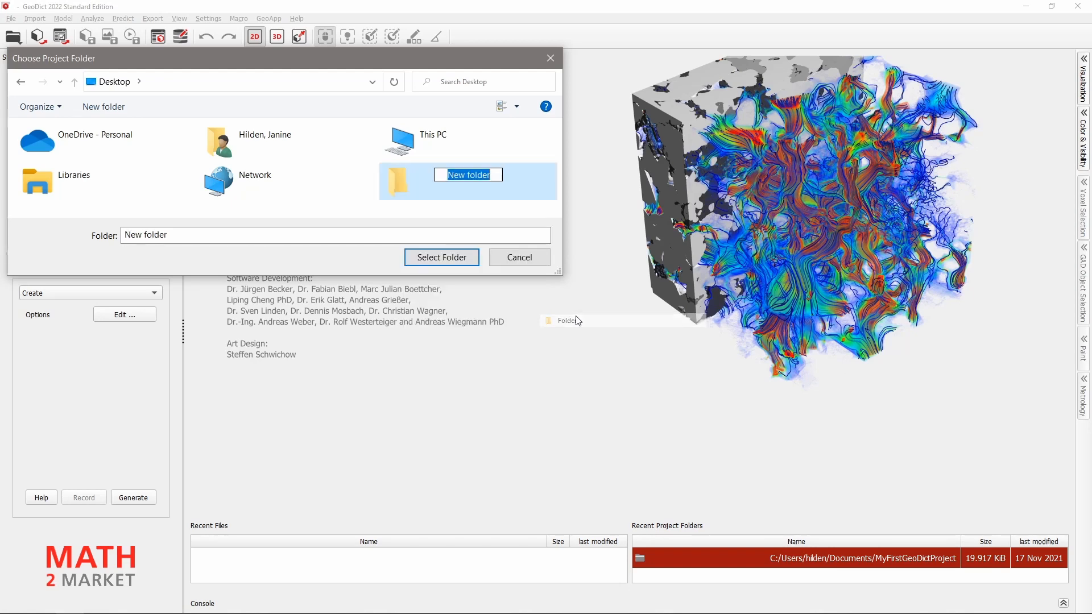
{"action": "type", "text": "G"}
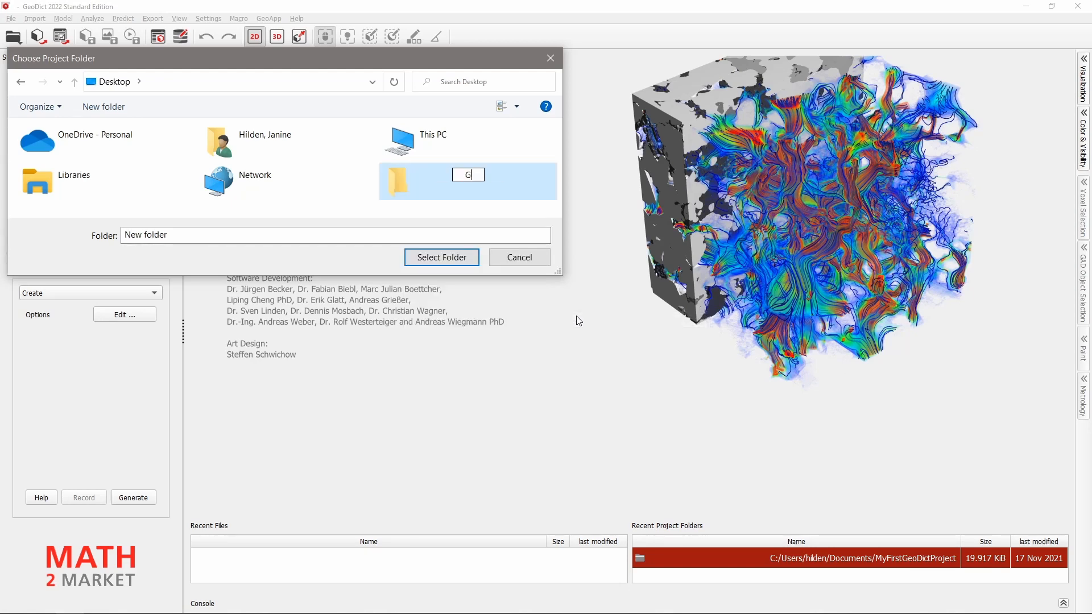
{"action": "type", "text": "ettingStar"}
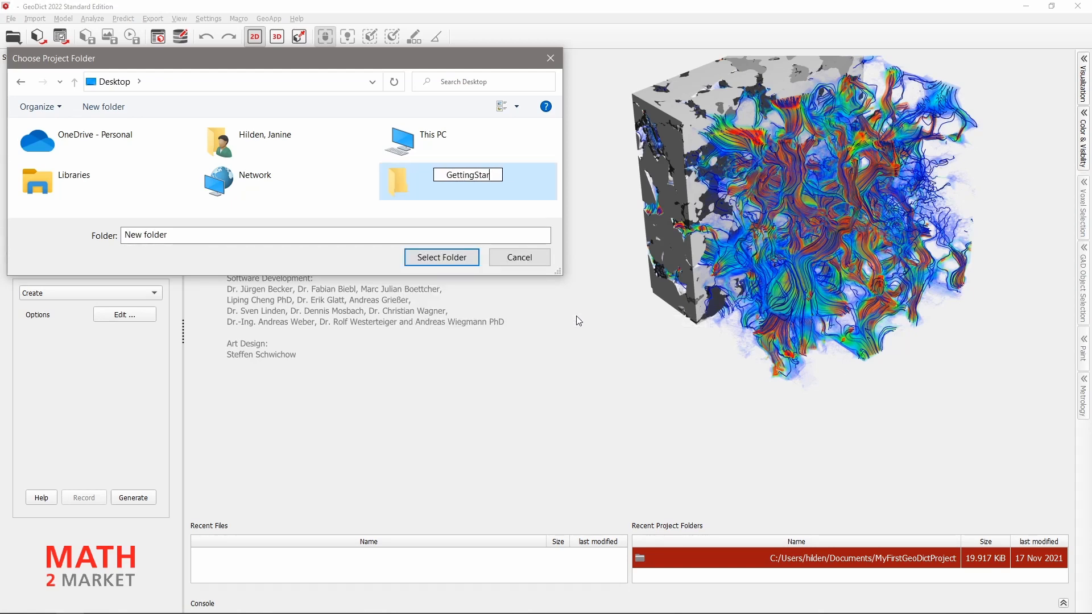
{"action": "type", "text": "tedWithGeoDict"}
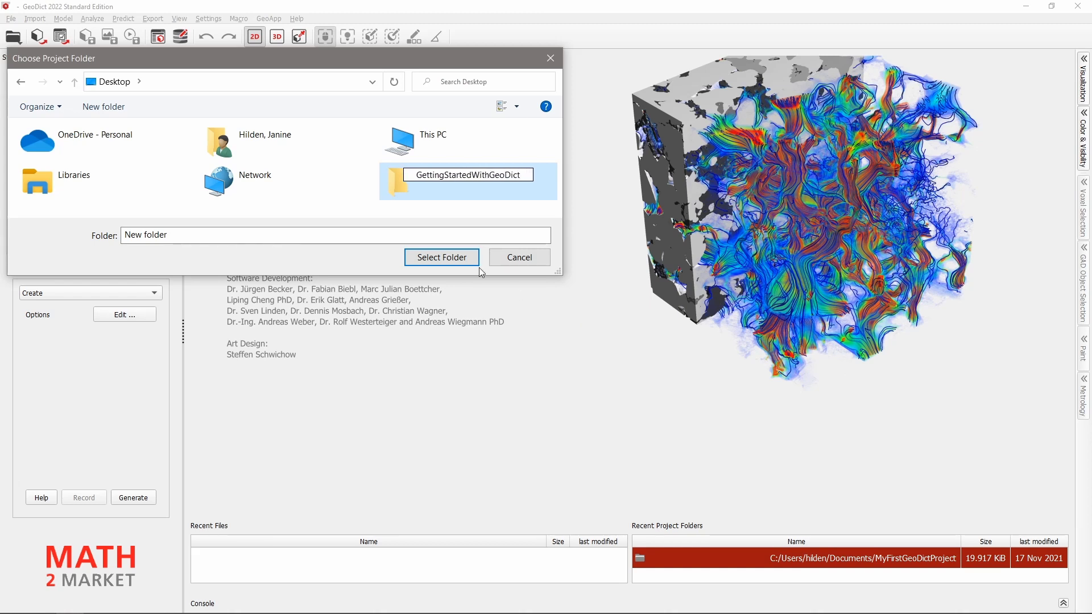
{"action": "key", "text": "Return"}
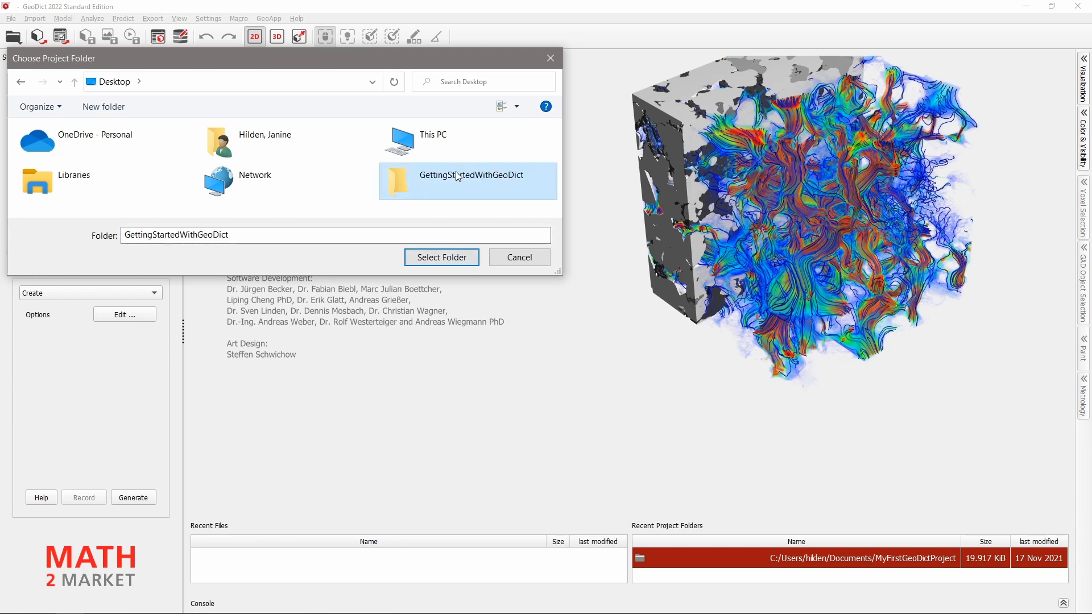
{"action": "left_click", "coordinate": [442, 257]}
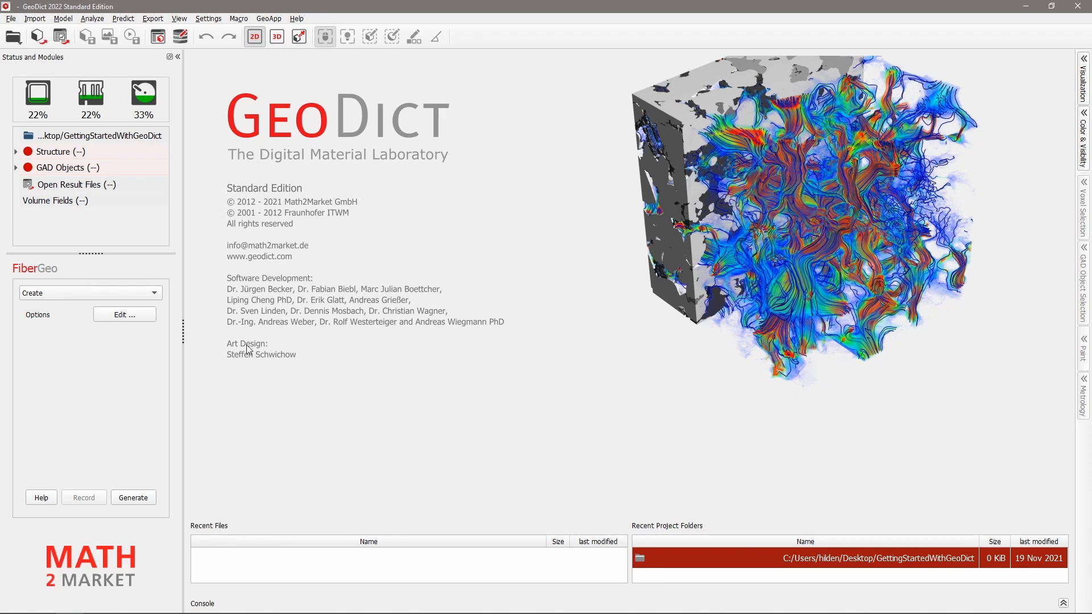
Step: Widen the Status and Modules area slightly and activate the FiberGeo modeling module with its Create command
{"action": "left_click_drag", "start_coordinate": [182, 335], "coordinate": [196, 337]}
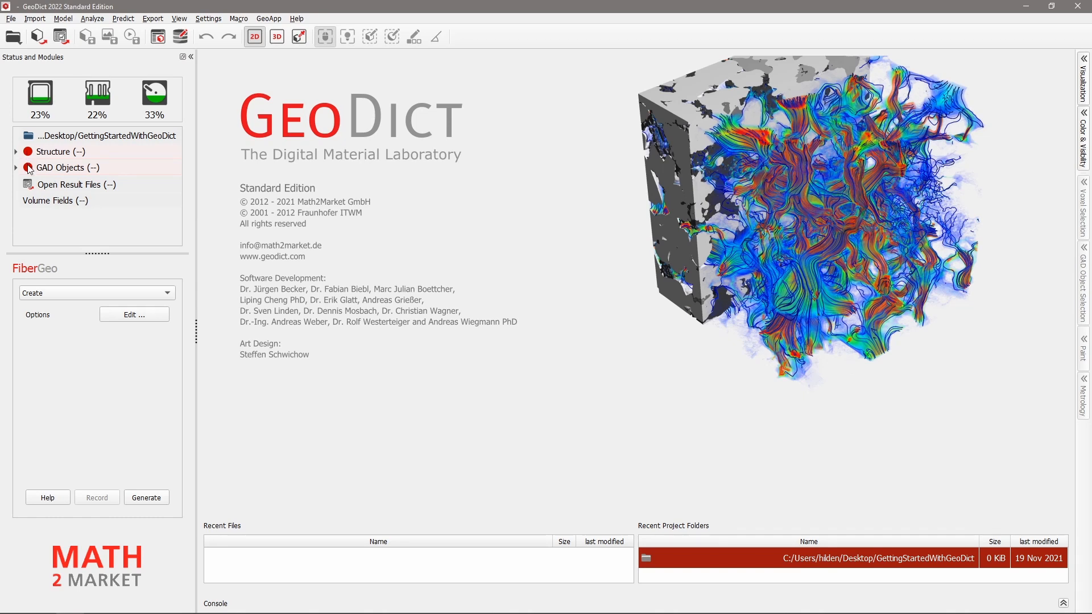
{"action": "mouse_move", "coordinate": [30, 168]}
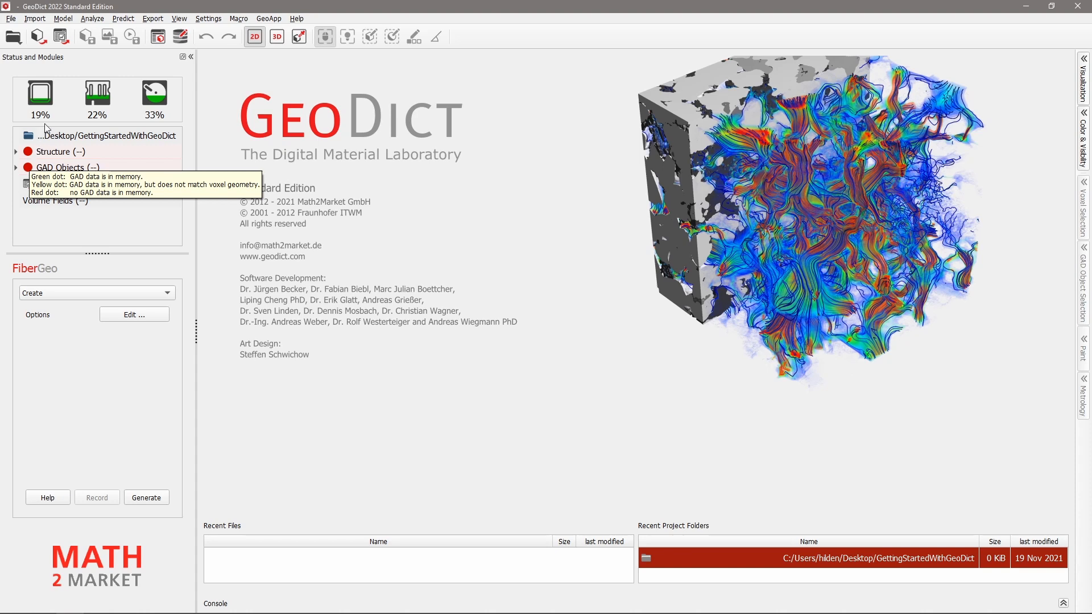
{"action": "left_click", "coordinate": [63, 18]}
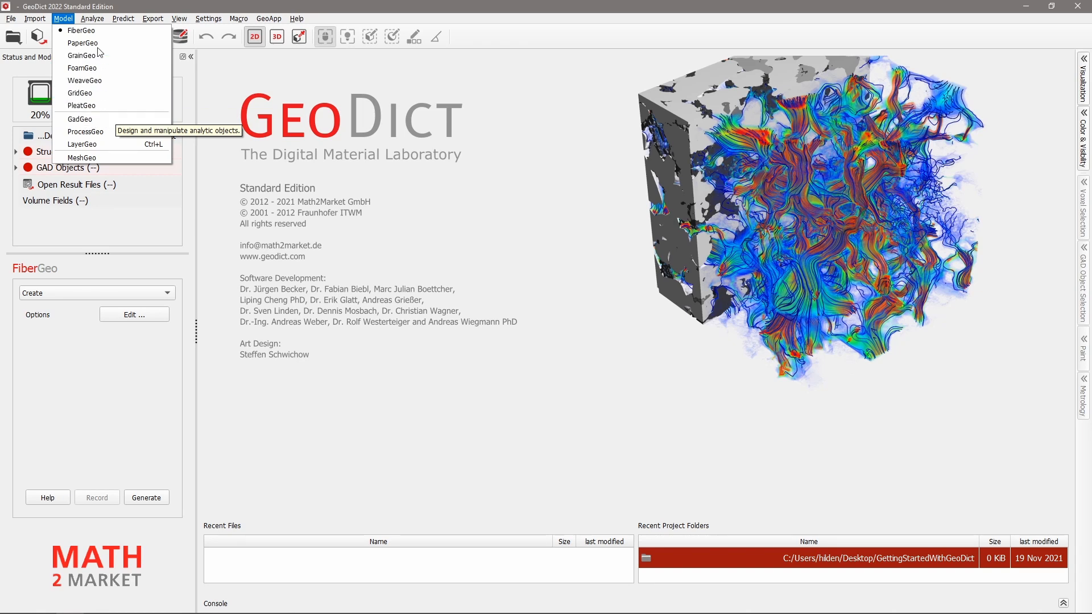
{"action": "left_click", "coordinate": [108, 31]}
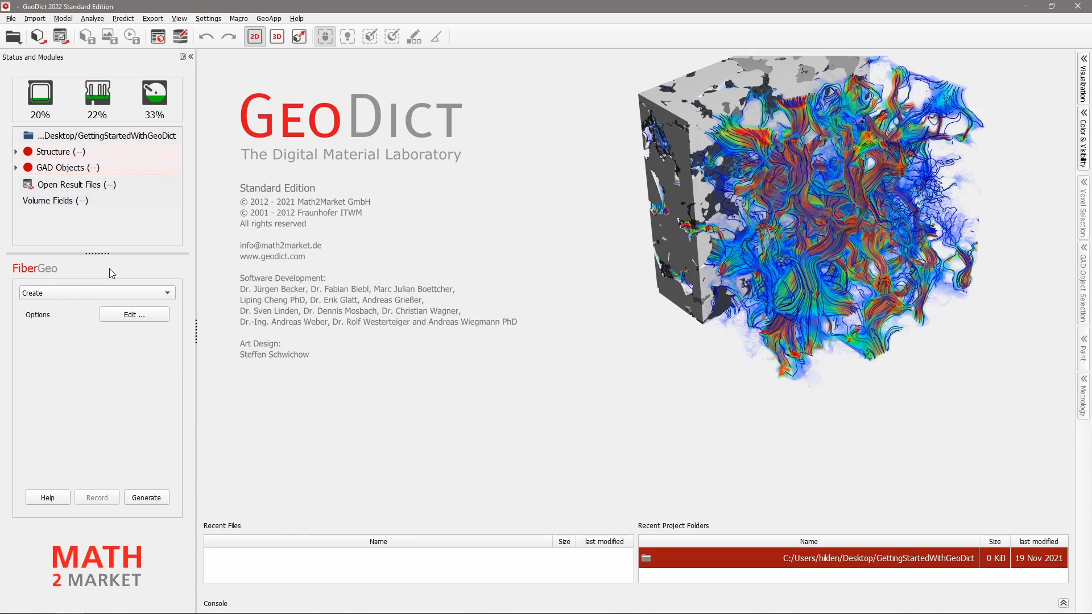
{"action": "left_click", "coordinate": [138, 293]}
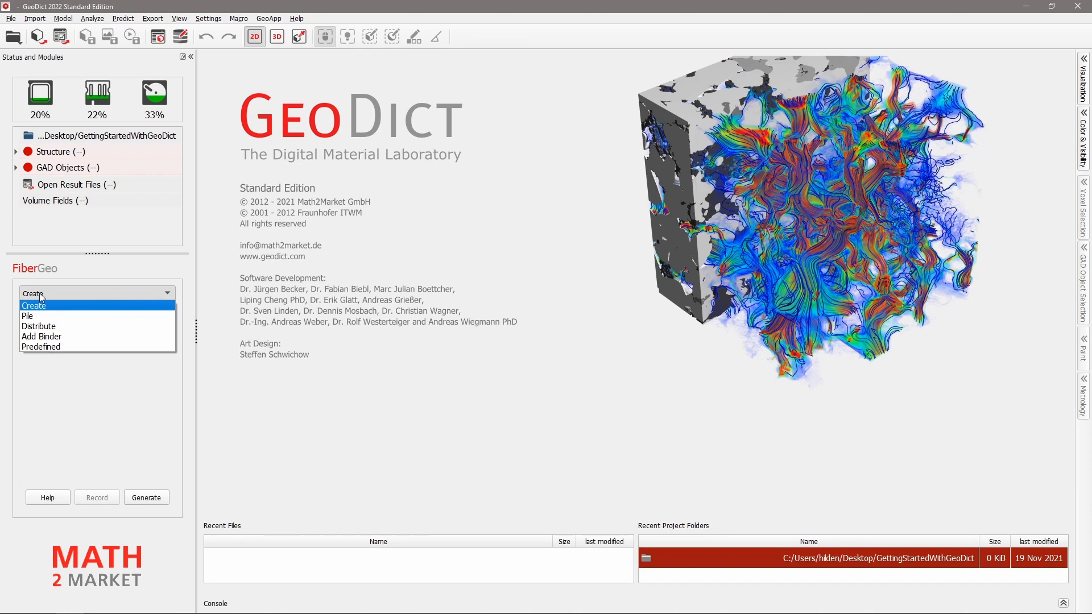
{"action": "left_click", "coordinate": [83, 295]}
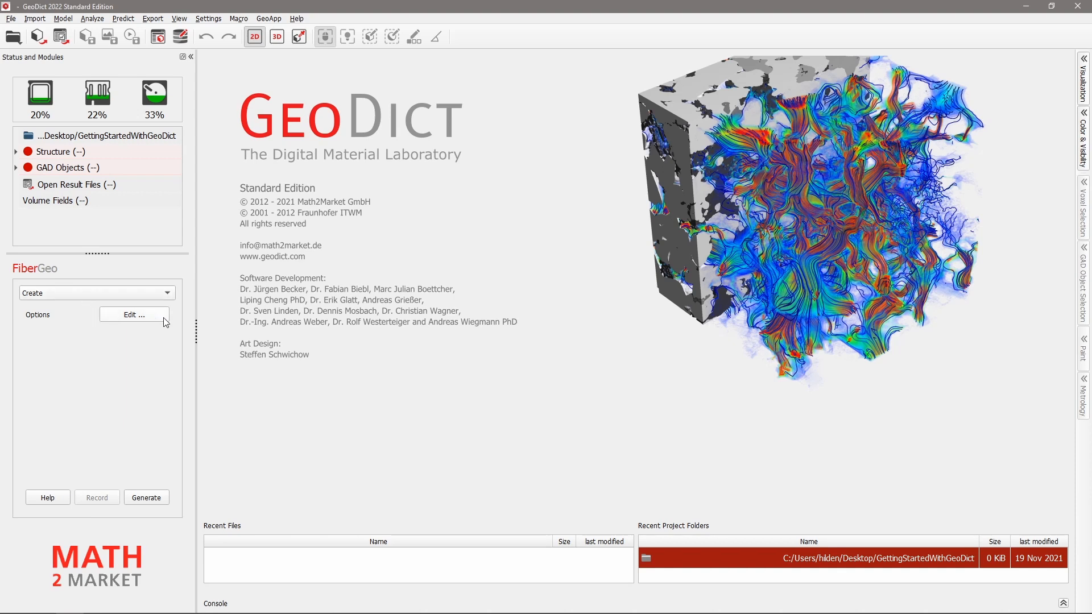
Step: Open the FiberGeo user guide, read through its contents and the Create Options section, and close it
{"action": "left_click", "coordinate": [57, 497]}
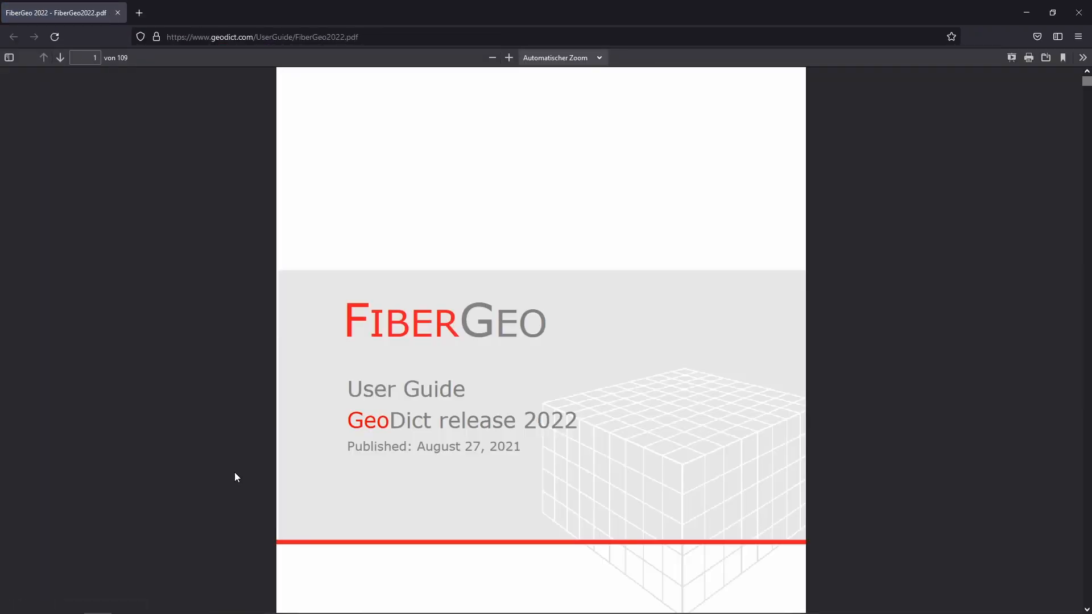
{"action": "scroll", "coordinate": [237, 476], "scroll_direction": "down", "scroll_amount": 8}
{"action": "scroll", "coordinate": [245, 485], "scroll_direction": "down", "scroll_amount": 15}
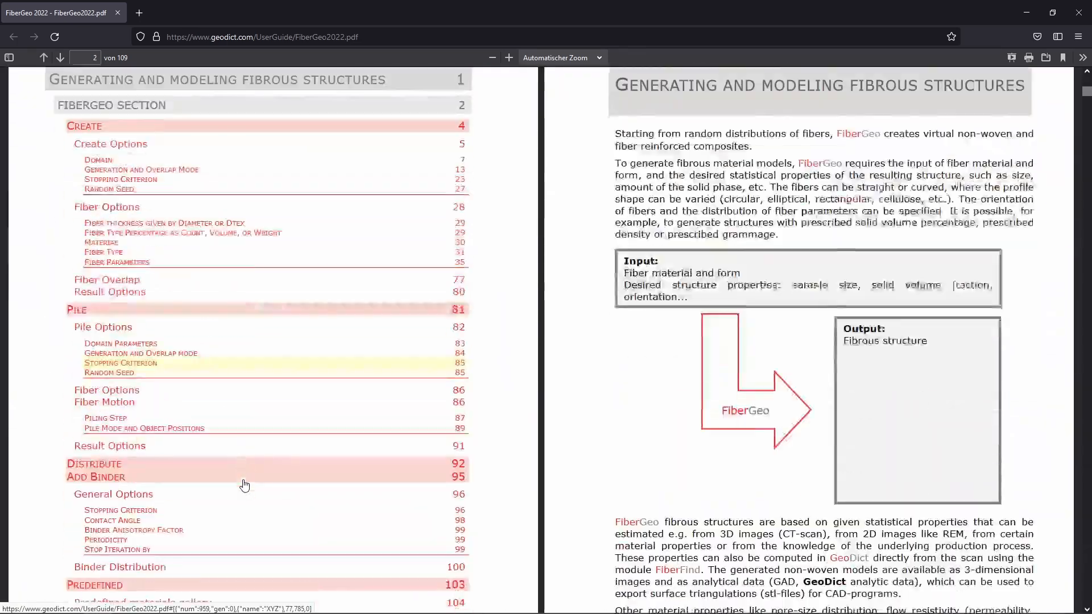
{"action": "scroll", "coordinate": [244, 480], "scroll_direction": "down", "scroll_amount": 15}
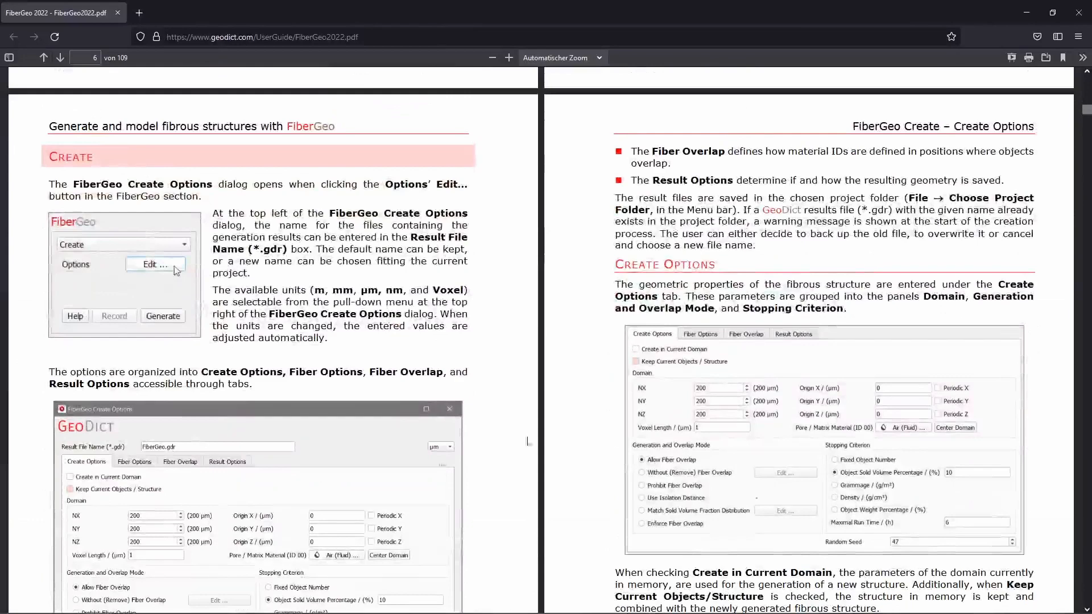
{"action": "left_click", "coordinate": [1078, 12]}
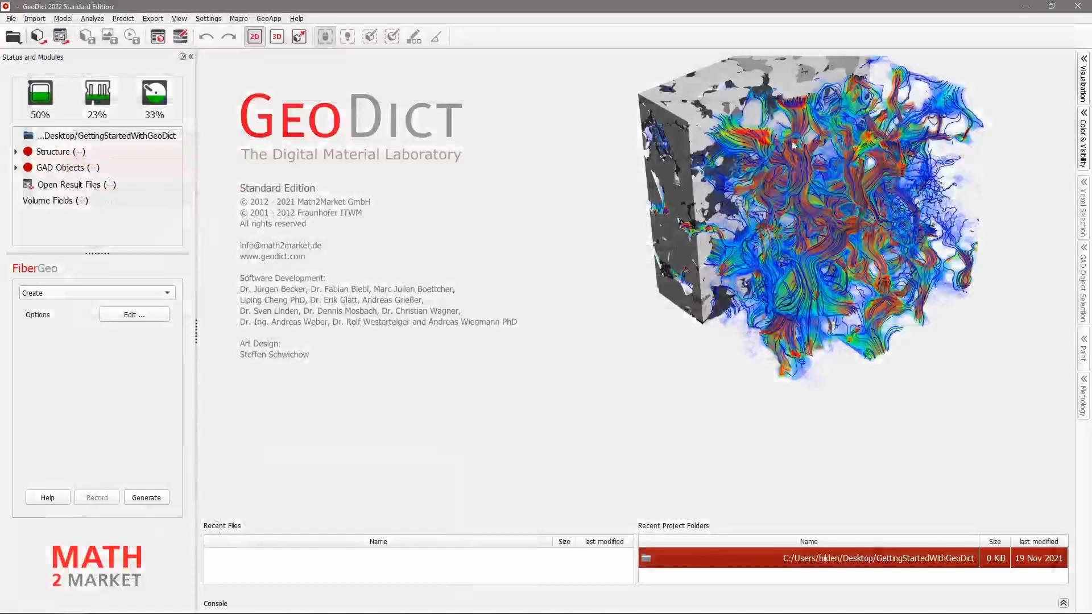
Step: Generate the fiber structure with the default FiberGeo Create options and look through its result report
{"action": "left_click", "coordinate": [149, 499]}
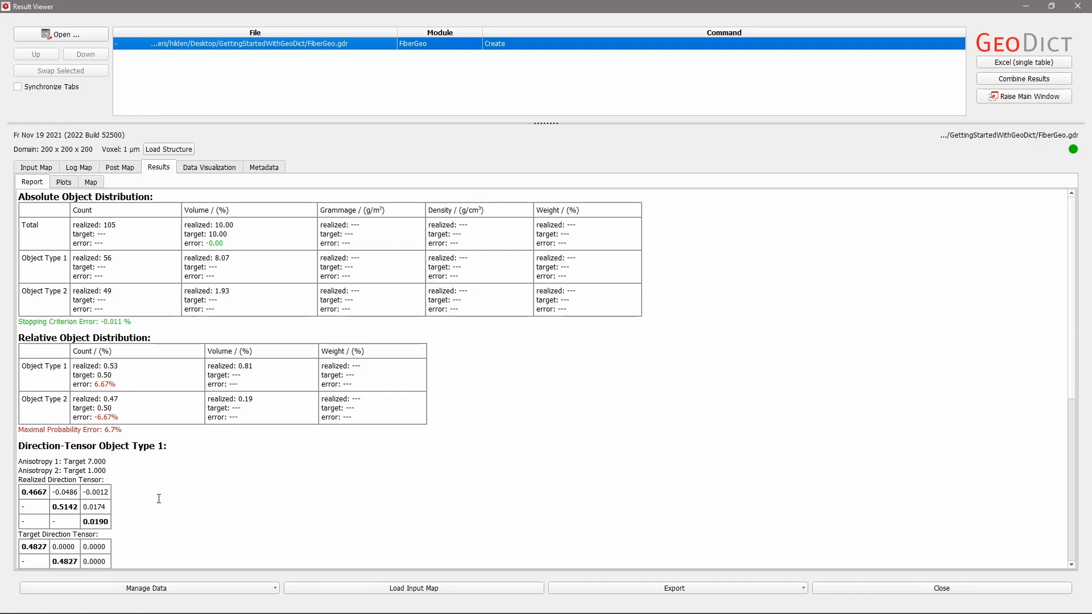
{"action": "scroll", "coordinate": [159, 498], "scroll_direction": "down", "scroll_amount": 8}
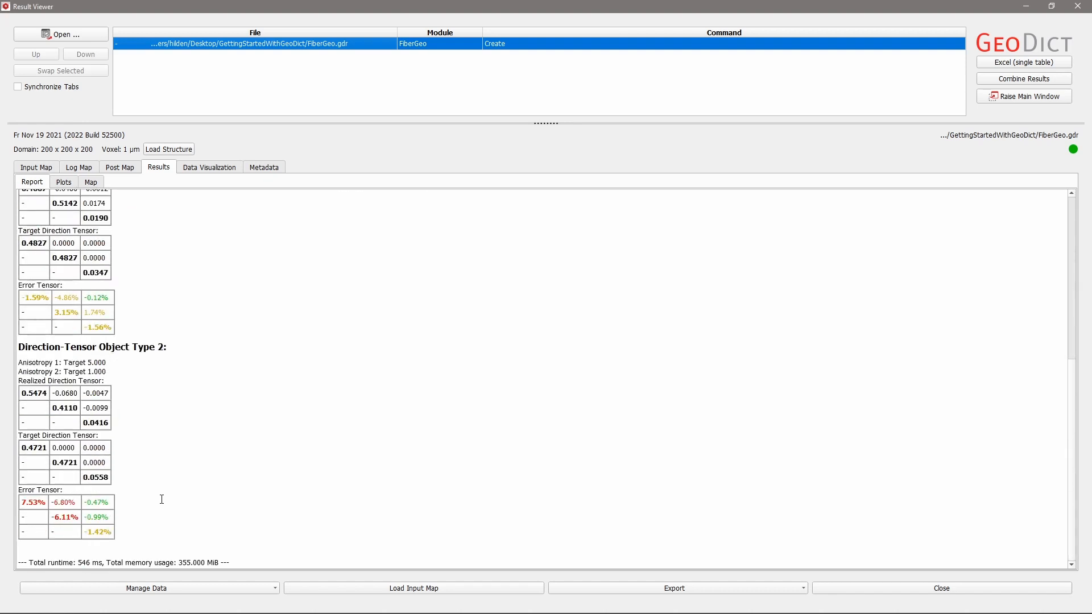
{"action": "scroll", "coordinate": [162, 499], "scroll_direction": "up", "scroll_amount": 8}
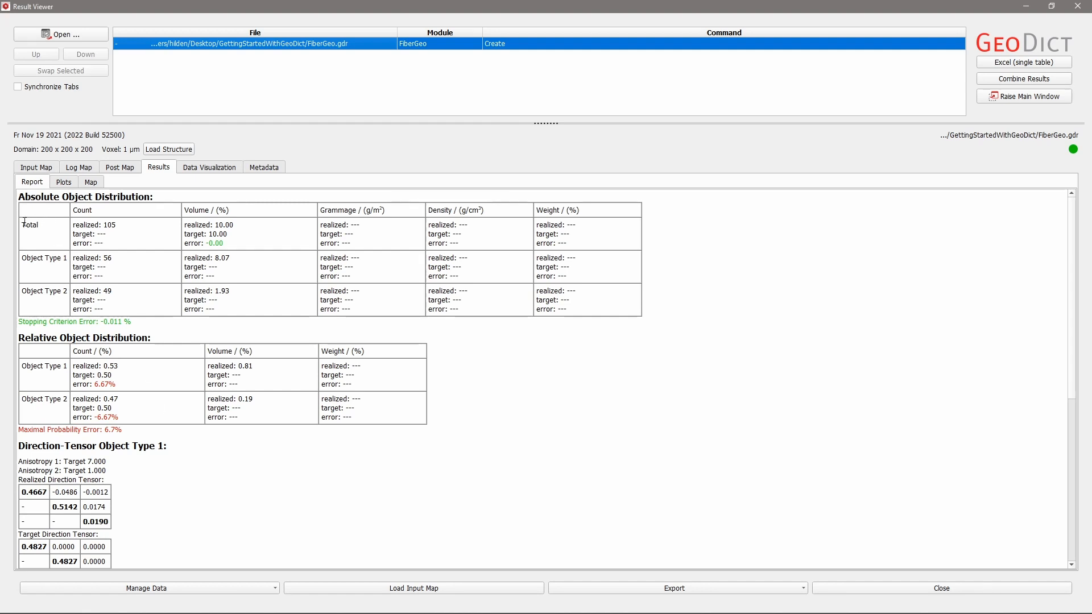
Step: Examine the Absolute Object Distribution table, highlighting the two object types and the total realized count
{"action": "left_click_drag", "start_coordinate": [25, 222], "coordinate": [217, 314]}
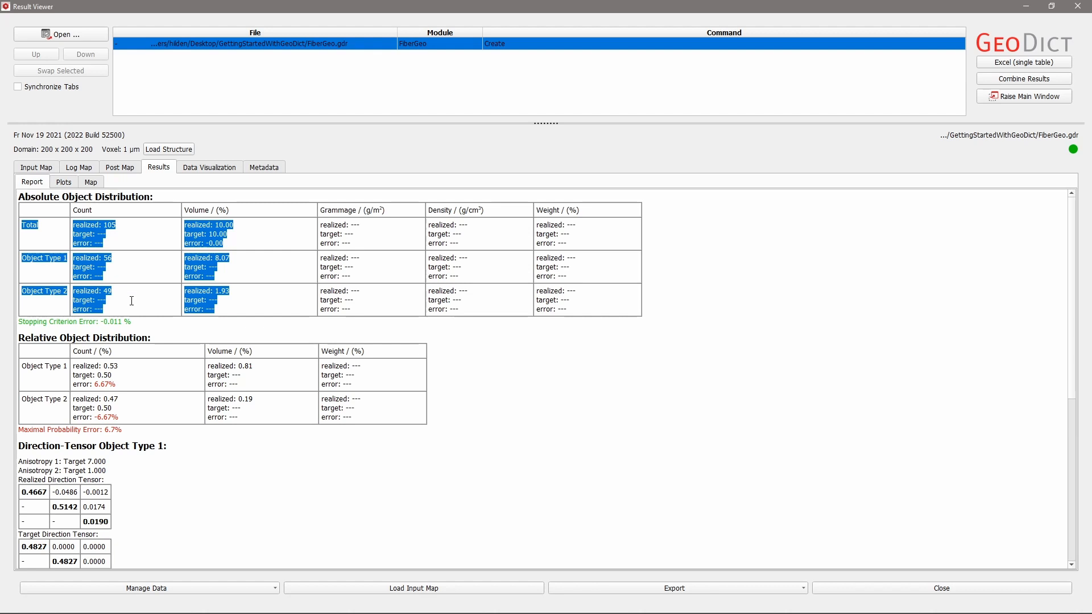
{"action": "left_click", "coordinate": [46, 259]}
{"action": "left_click_drag", "start_coordinate": [32, 264], "coordinate": [52, 302]}
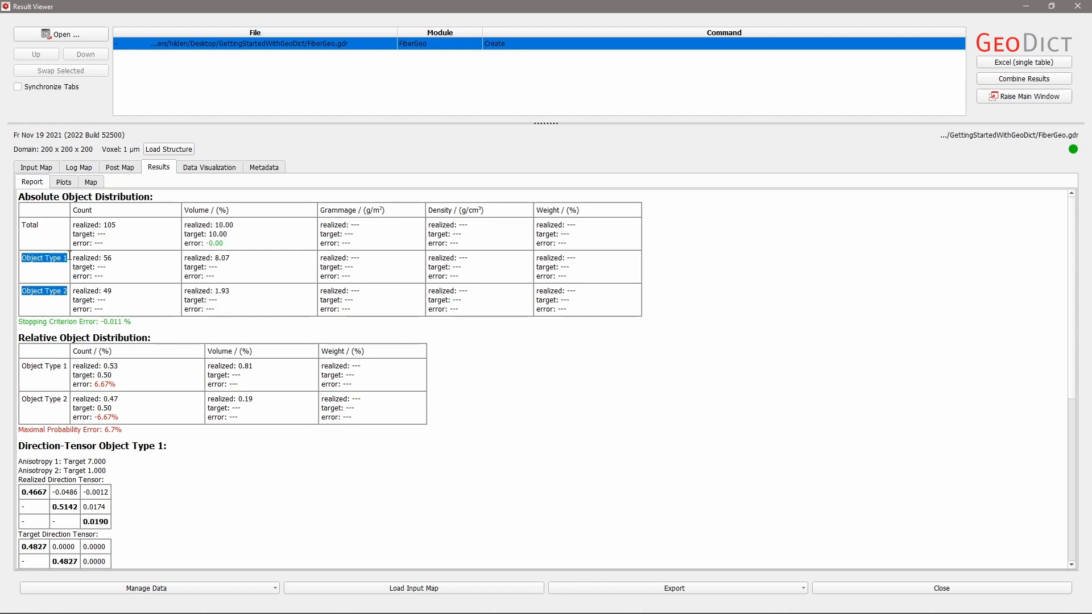
{"action": "left_click_drag", "start_coordinate": [103, 224], "coordinate": [118, 225]}
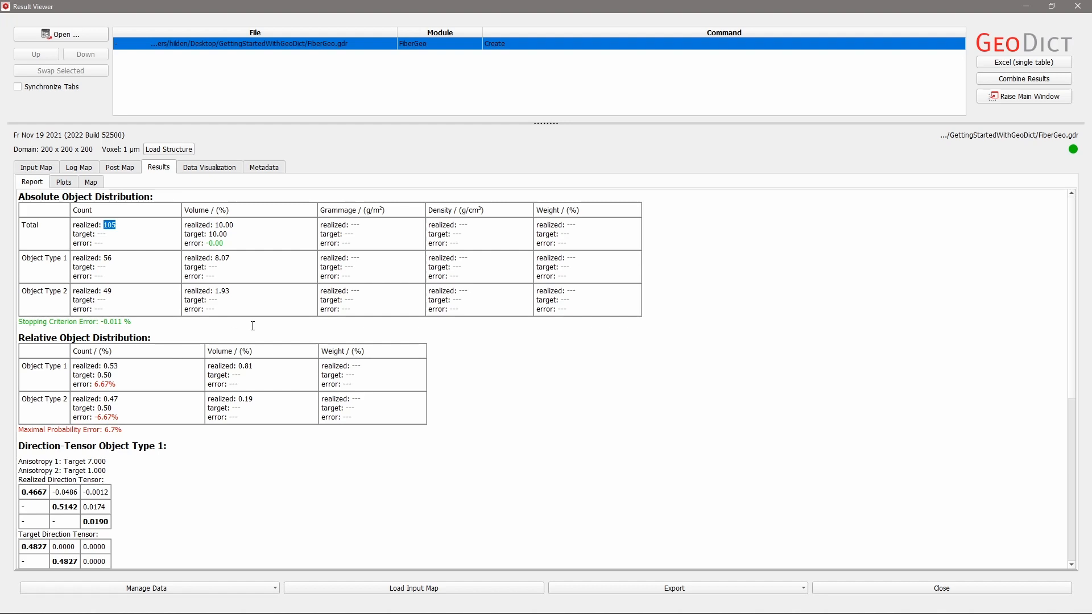
Step: Open the result folder belonging to the FiberGeo.gdr result file
{"action": "right_click", "coordinate": [300, 49]}
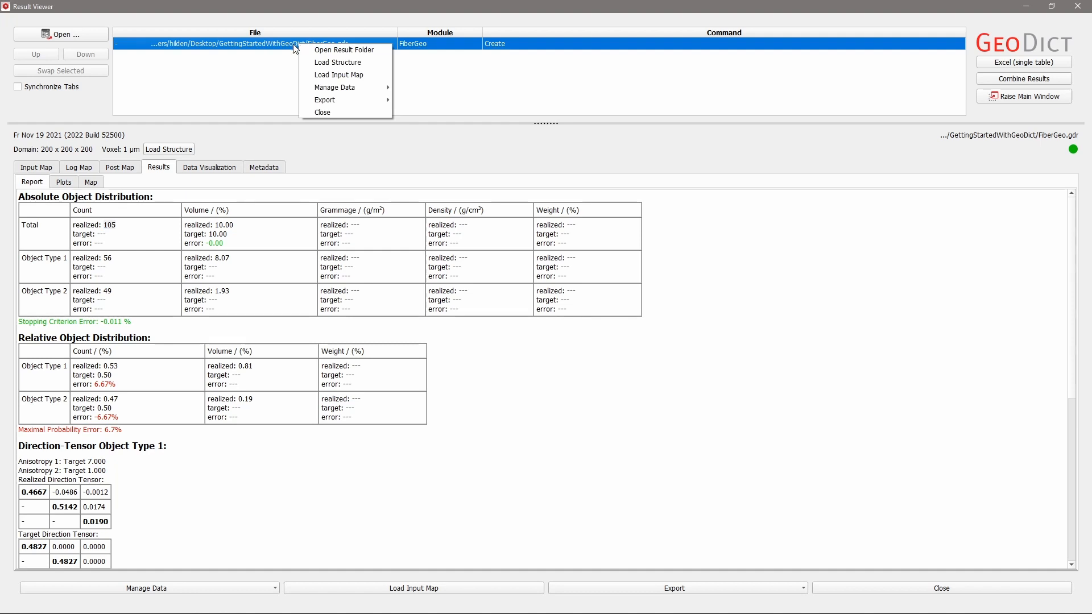
{"action": "left_click", "coordinate": [384, 54]}
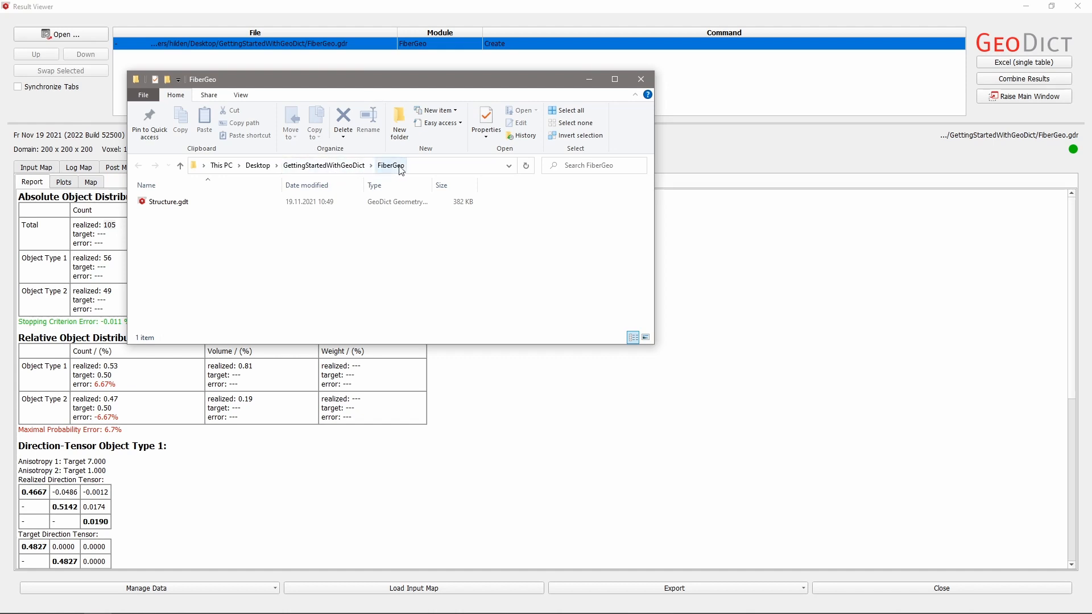
Step: Locate the Structure.gdt file in the FiberGeo result folder and close both the folder and the Result Viewer
{"action": "left_click", "coordinate": [208, 204]}
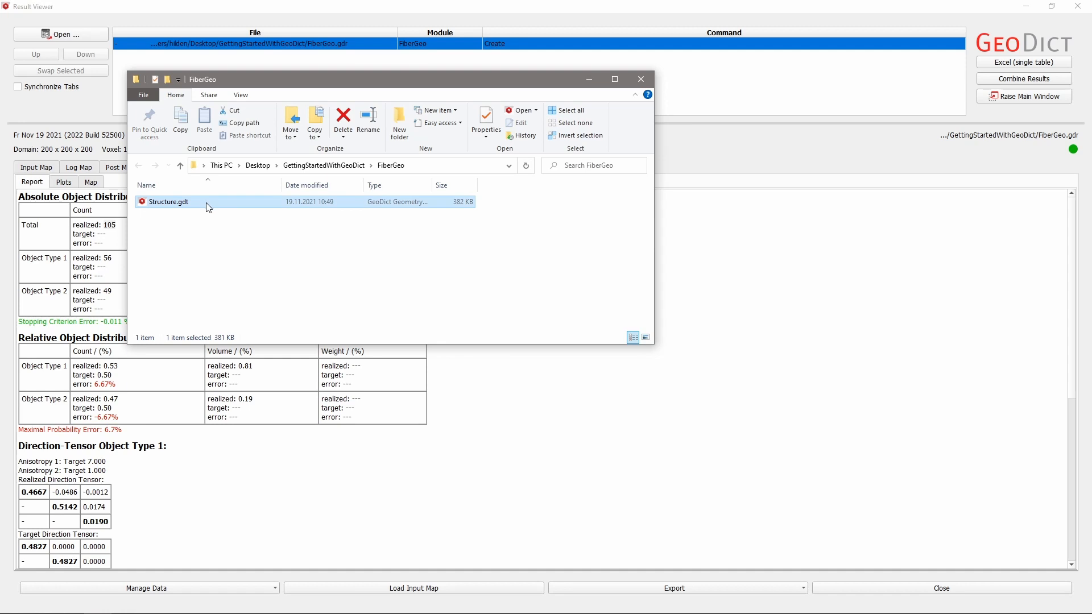
{"action": "left_click", "coordinate": [643, 83]}
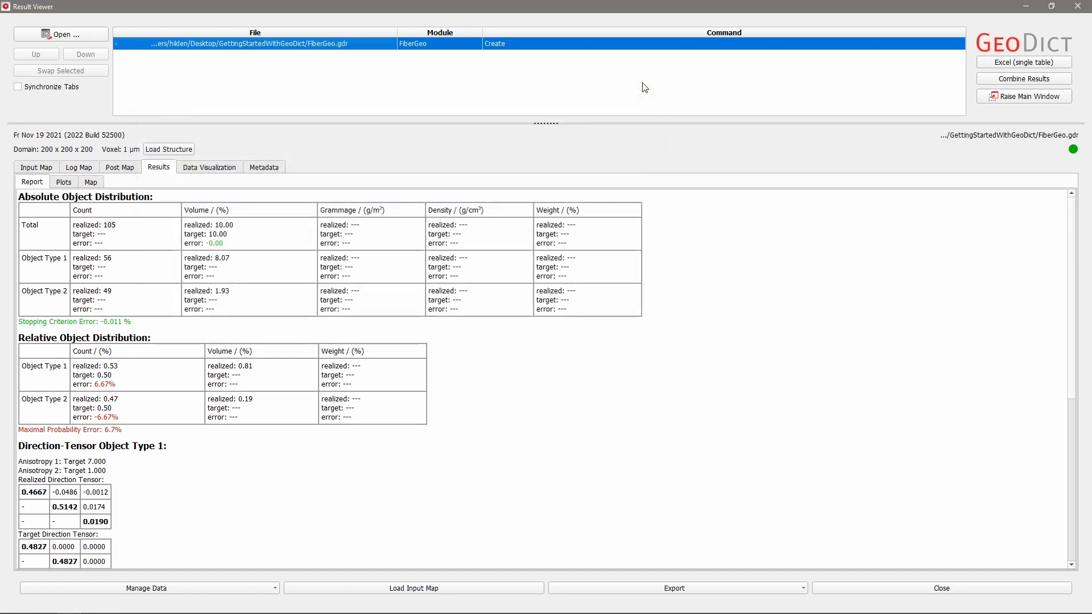
{"action": "left_click", "coordinate": [1077, 6]}
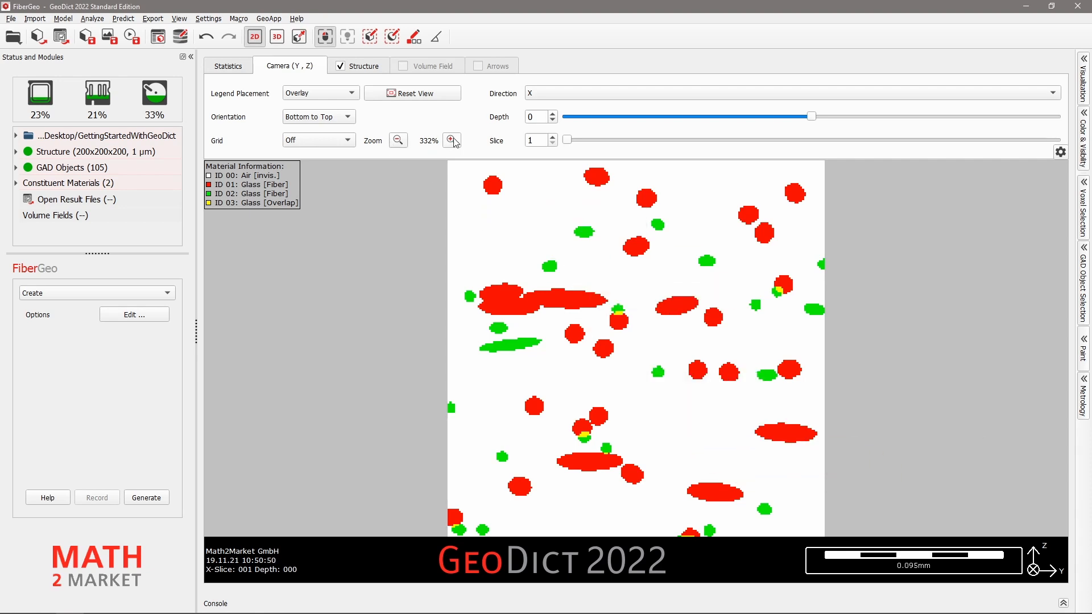
Step: Browse through the structure's 2D cross-sections along the X direction, stopping at slice 93
{"action": "left_click", "coordinate": [398, 140]}
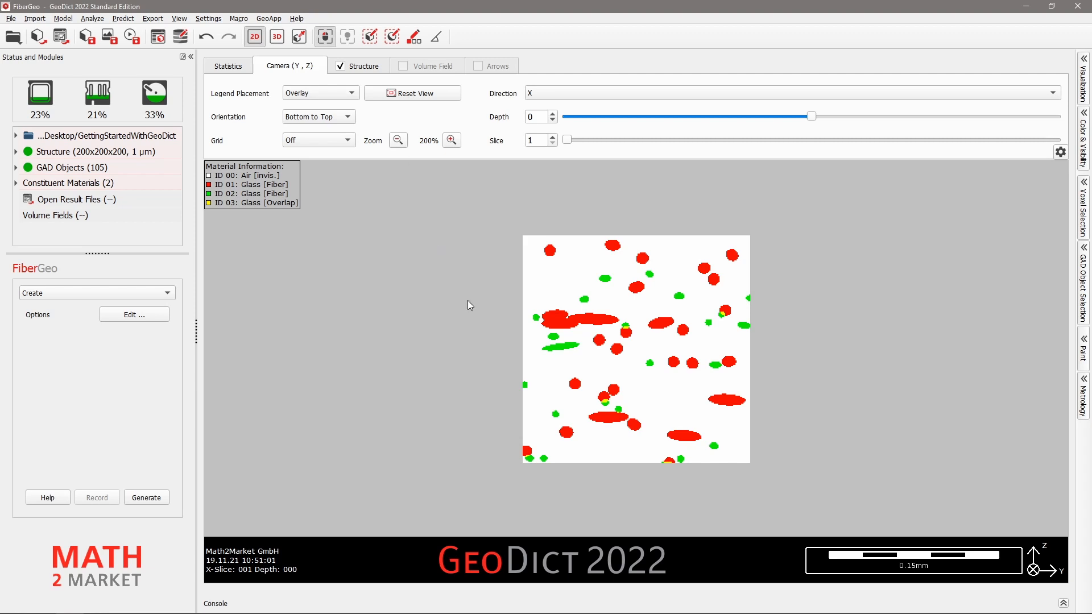
{"action": "mouse_move", "coordinate": [523, 369]}
{"action": "scroll", "coordinate": [639, 376], "scroll_direction": "down", "scroll_amount": 4}
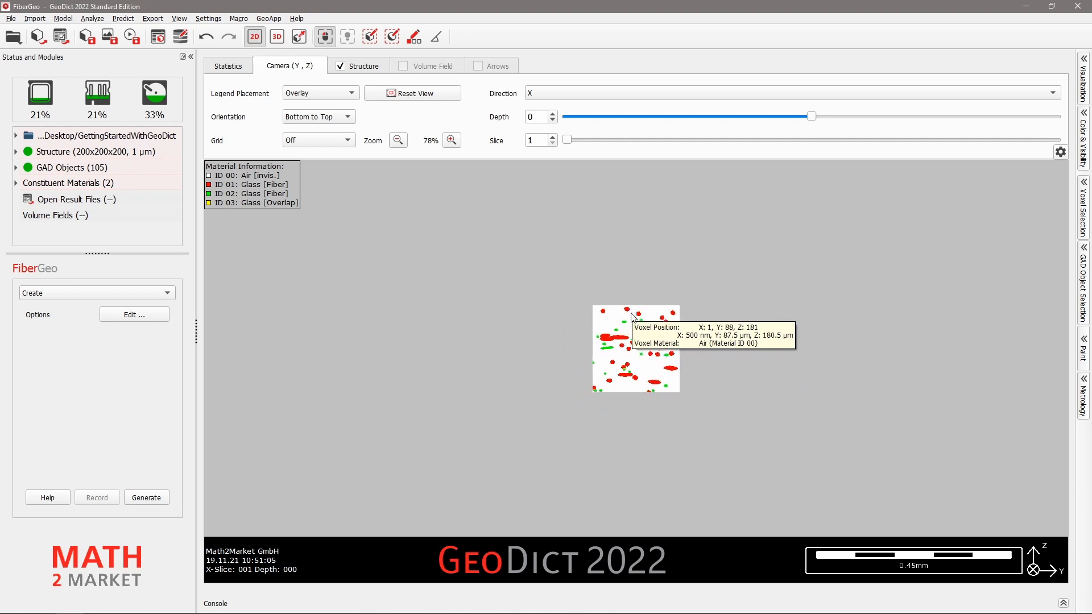
{"action": "scroll", "coordinate": [630, 334], "scroll_direction": "up", "scroll_amount": 10}
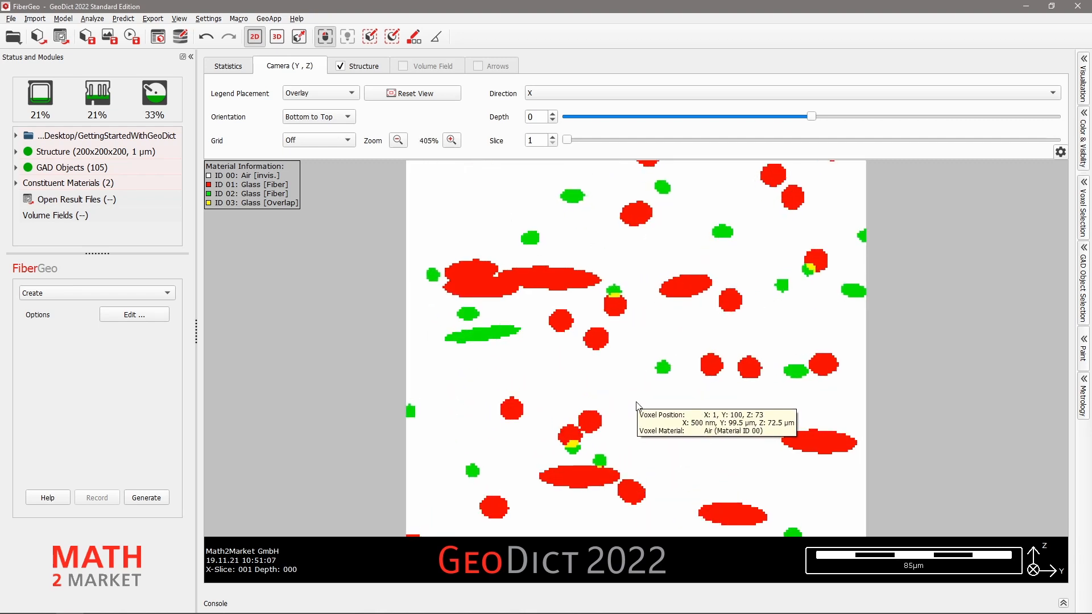
{"action": "scroll", "coordinate": [642, 434], "scroll_direction": "down", "scroll_amount": 5}
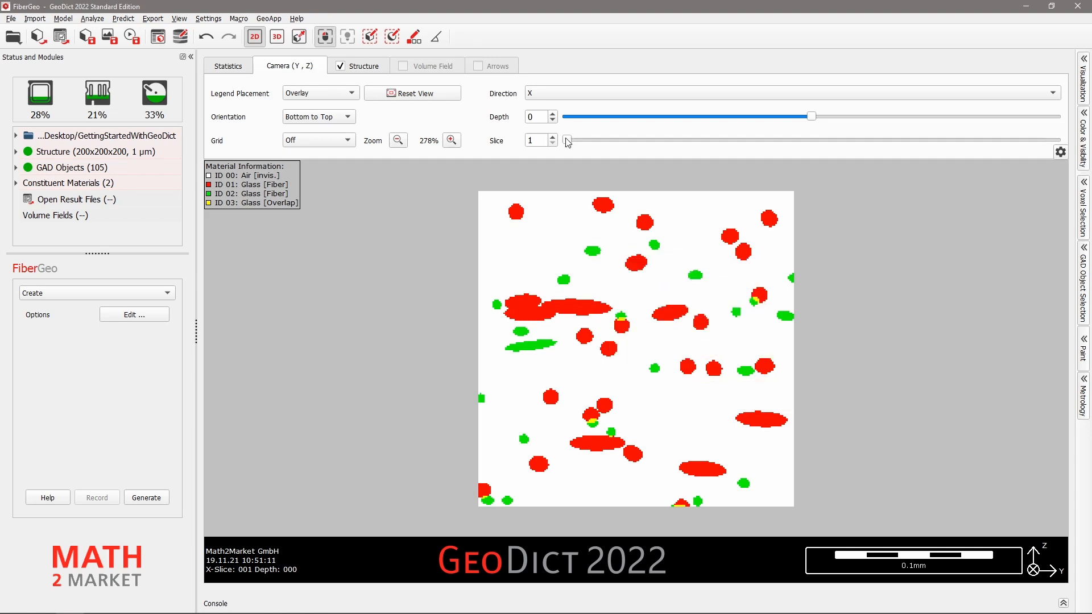
{"action": "left_click_drag", "start_coordinate": [567, 142], "coordinate": [732, 142]}
{"action": "scroll", "coordinate": [644, 367], "scroll_direction": "up", "scroll_amount": 18}
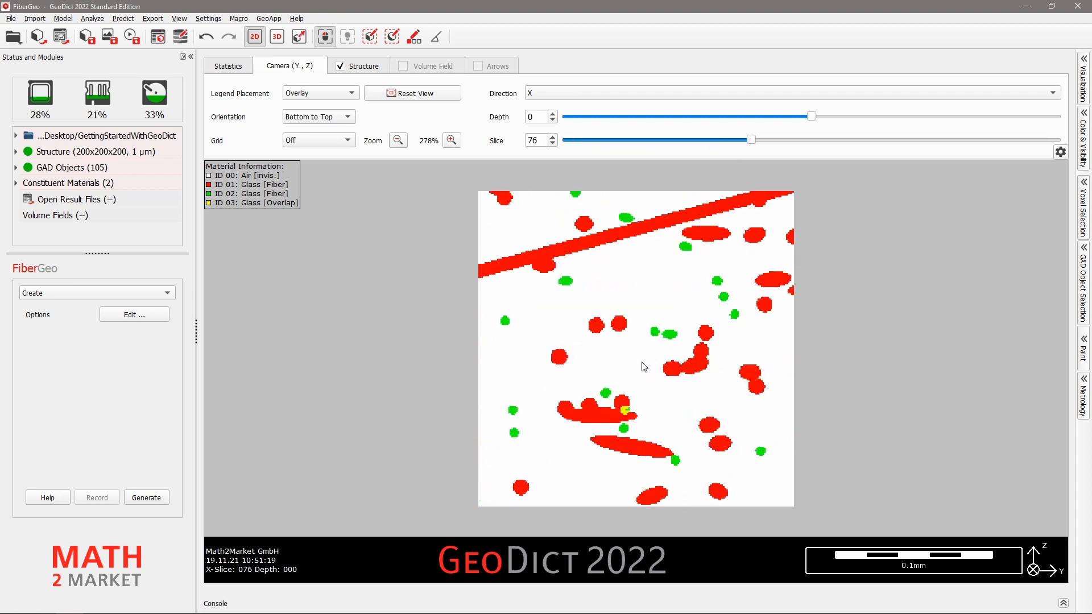
{"action": "scroll", "coordinate": [644, 368], "scroll_direction": "up", "scroll_amount": 20}
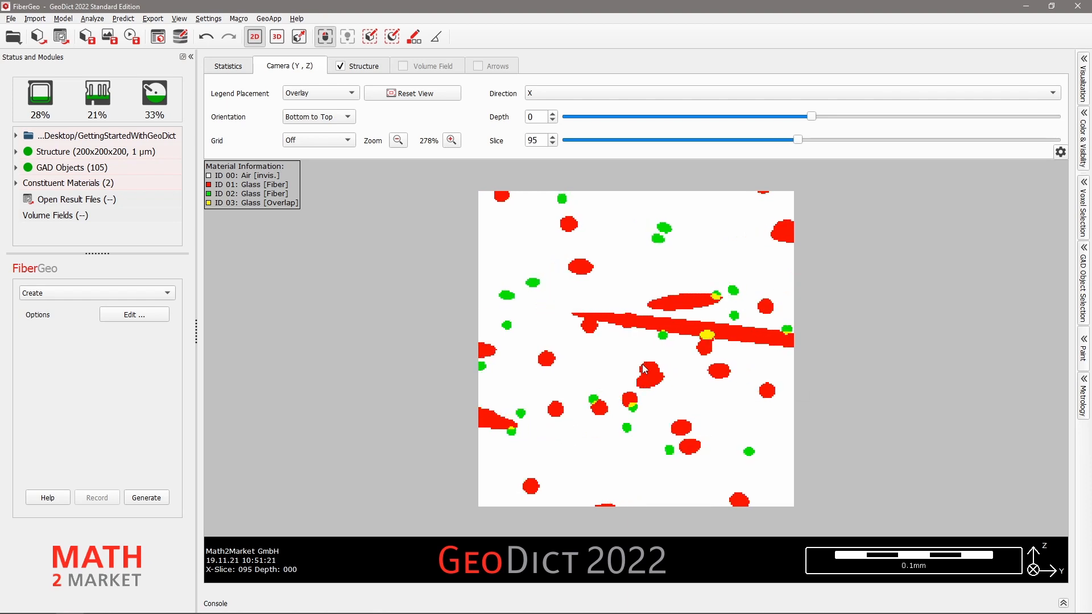
{"action": "scroll", "coordinate": [643, 369], "scroll_direction": "down", "scroll_amount": 16}
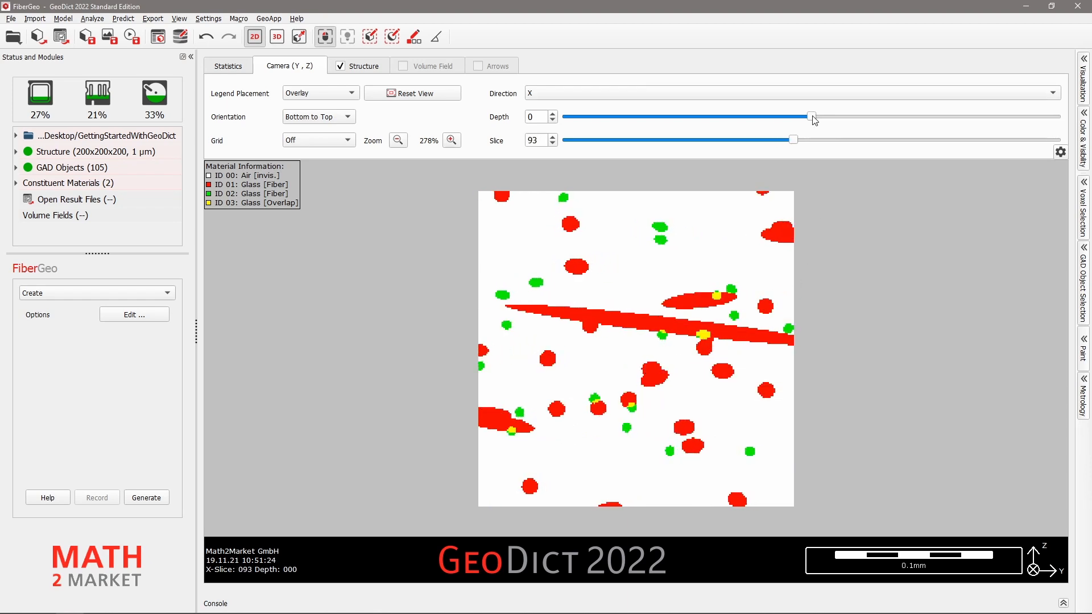
Step: Set the 2D cross-section depth to 106 and change the viewing direction to Z
{"action": "scroll", "coordinate": [820, 123], "scroll_direction": "up", "scroll_amount": 1}
{"action": "mouse_move", "coordinate": [819, 120]}
{"action": "left_mouse_down"}
{"action": "mouse_move", "coordinate": [1059, 118]}
{"action": "mouse_move", "coordinate": [941, 119]}
{"action": "left_mouse_up"}
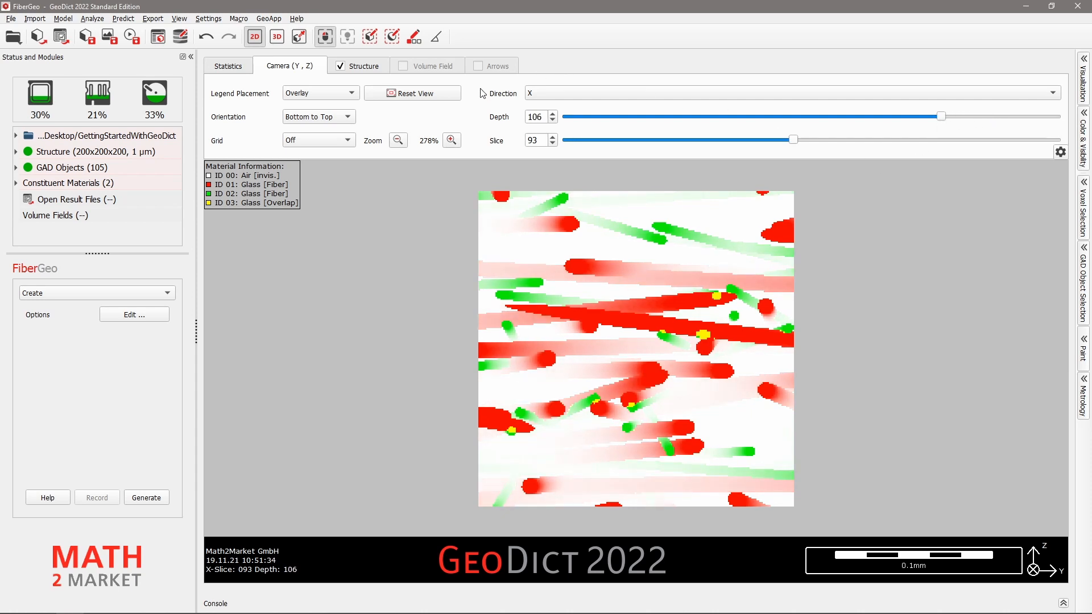
{"action": "left_click", "coordinate": [577, 94]}
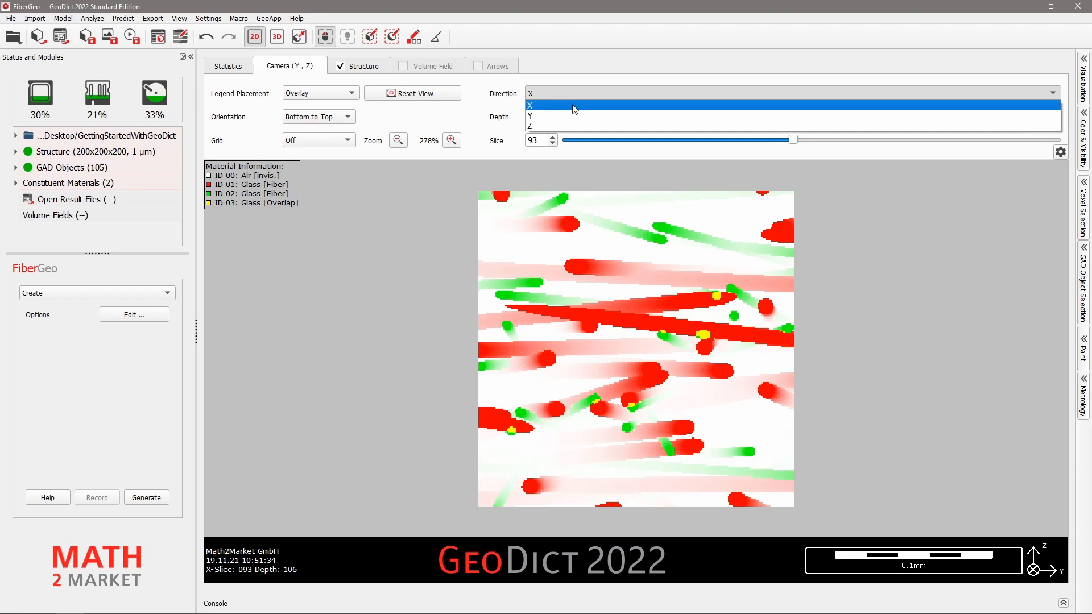
{"action": "left_click", "coordinate": [594, 127]}
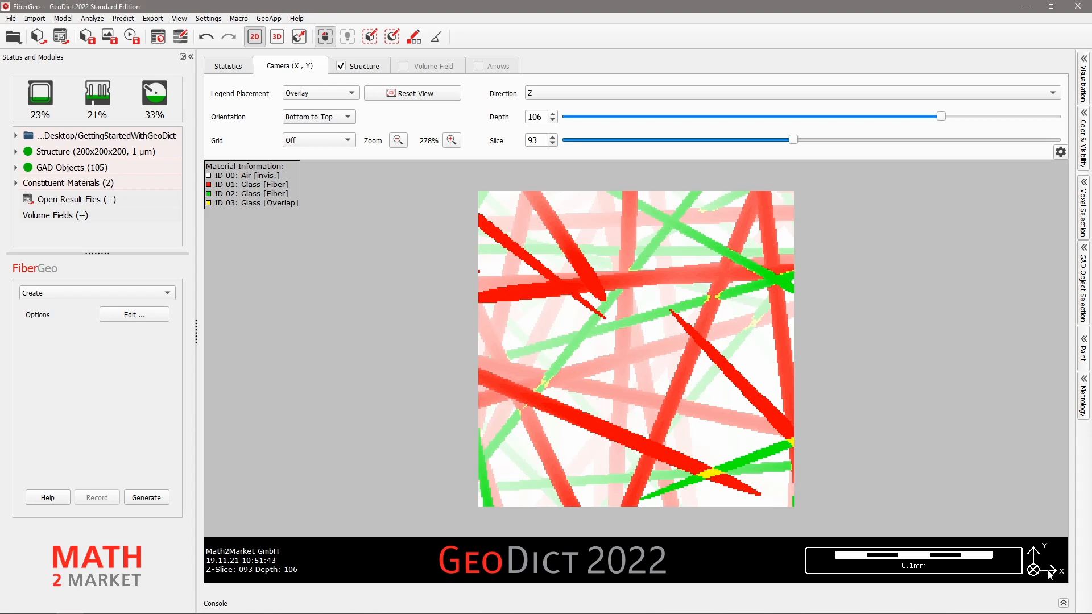
{"action": "mouse_move", "coordinate": [738, 372]}
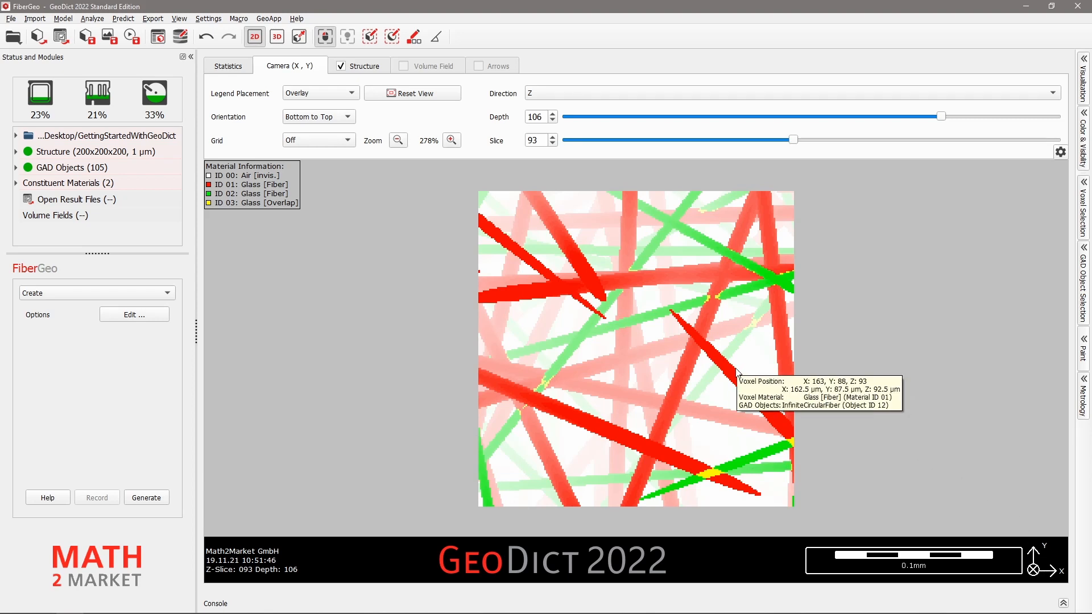
Step: Switch the structure's display from 2D cross-section to 3D rendering
{"action": "left_click", "coordinate": [179, 18]}
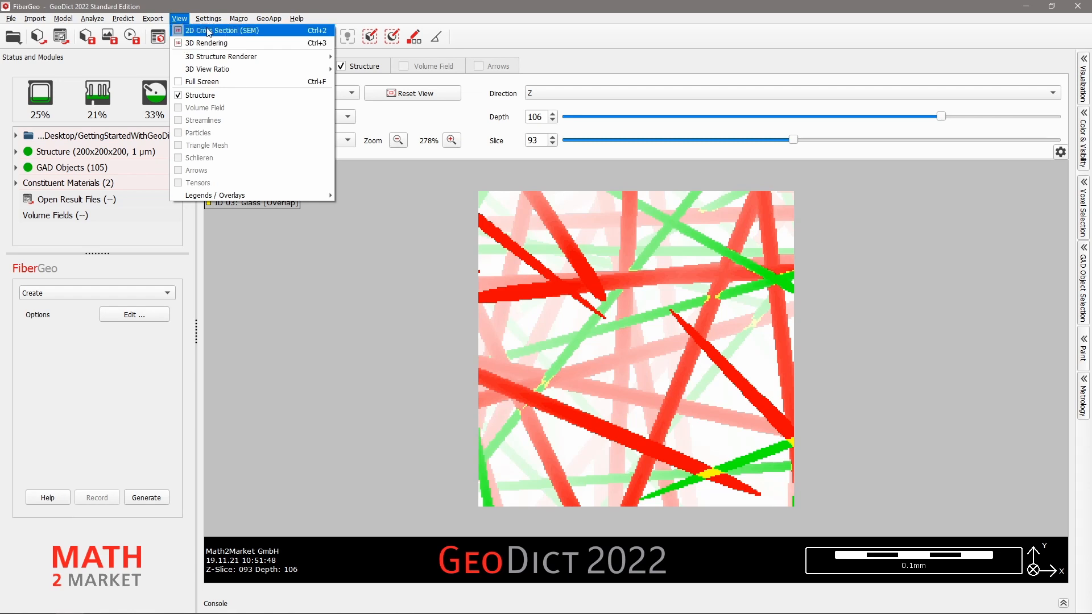
{"action": "left_click", "coordinate": [179, 22]}
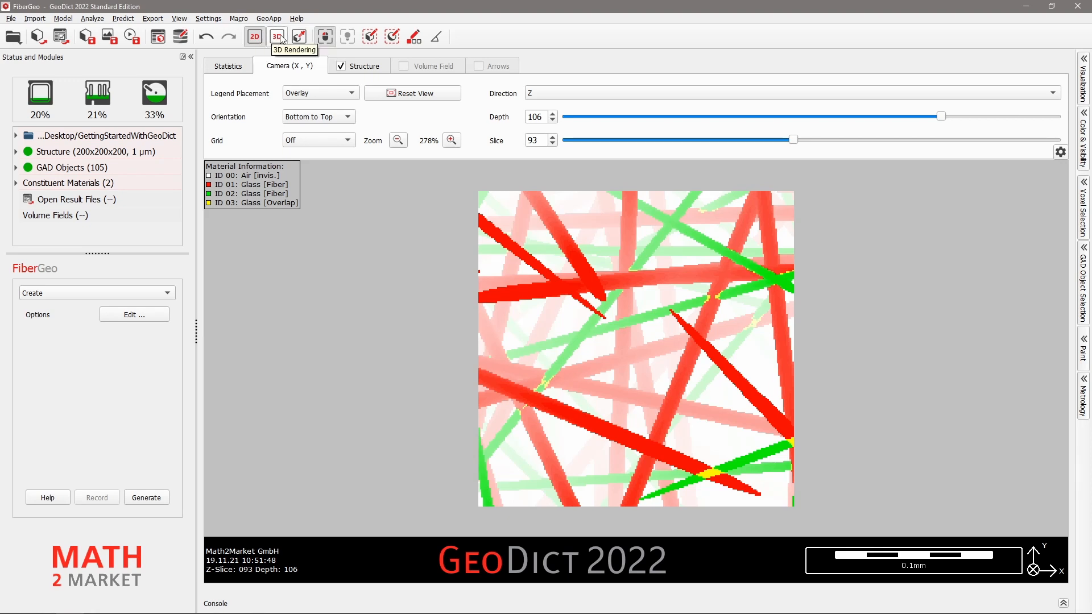
{"action": "left_click", "coordinate": [277, 37]}
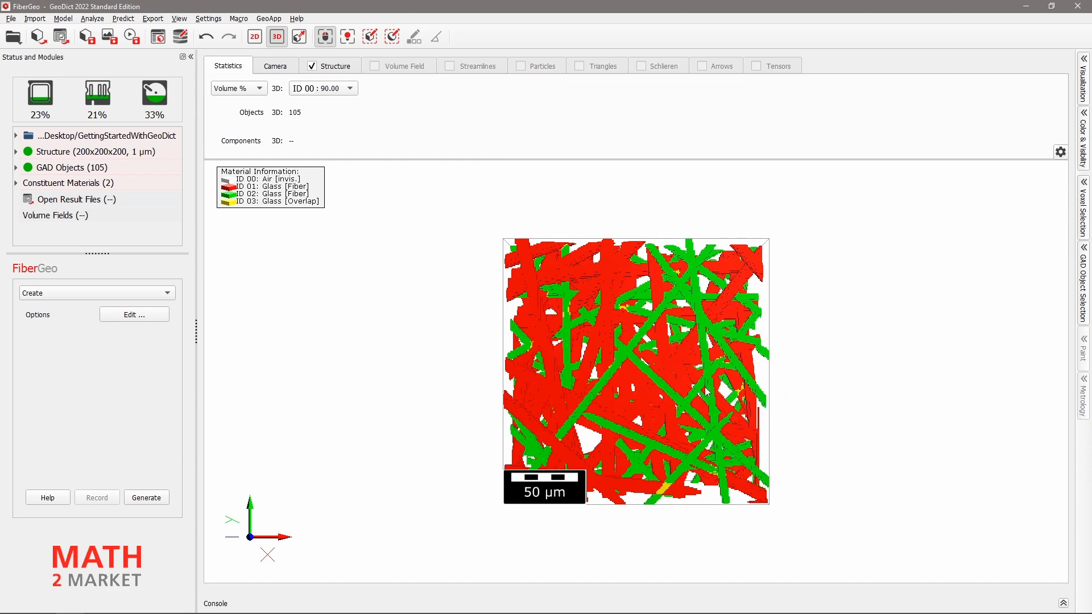
Step: Rotate and pan the 3D fiber structure to examine it from several sides
{"action": "left_click_drag", "start_coordinate": [705, 391], "coordinate": [594, 242]}
{"action": "left_click_drag", "start_coordinate": [586, 478], "coordinate": [550, 274]}
{"action": "left_click_drag", "start_coordinate": [707, 447], "coordinate": [504, 345]}
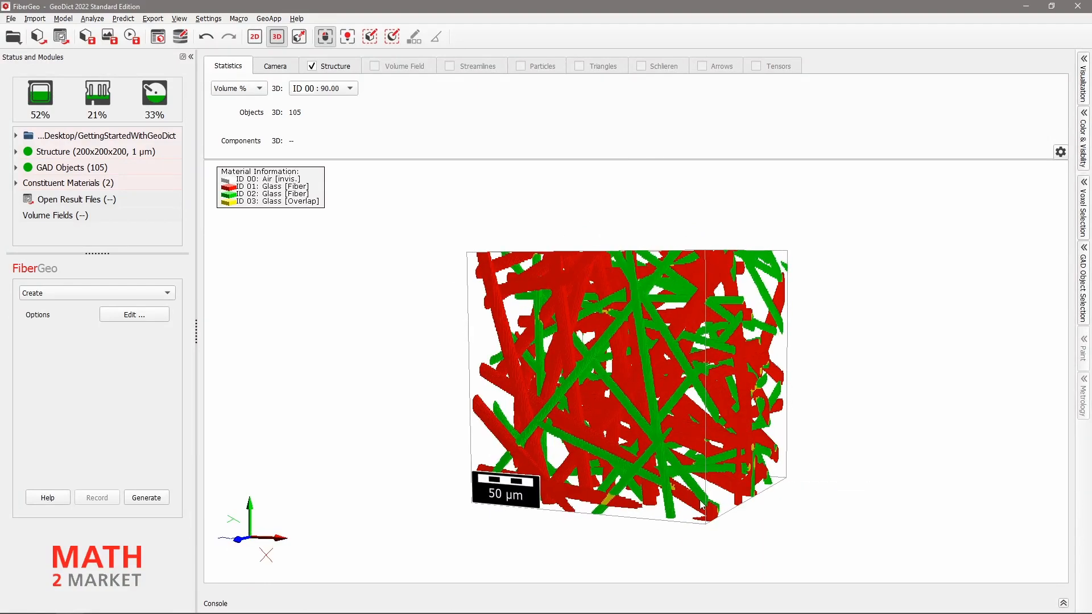
{"action": "left_click_drag", "start_coordinate": [700, 505], "coordinate": [716, 501]}
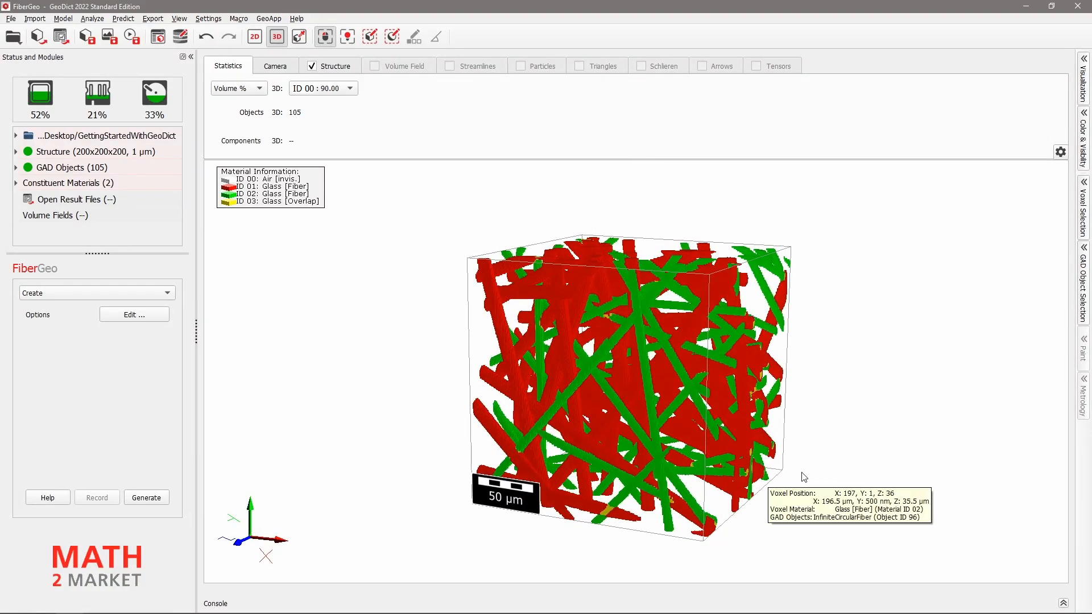
{"action": "double_click", "coordinate": [761, 460]}
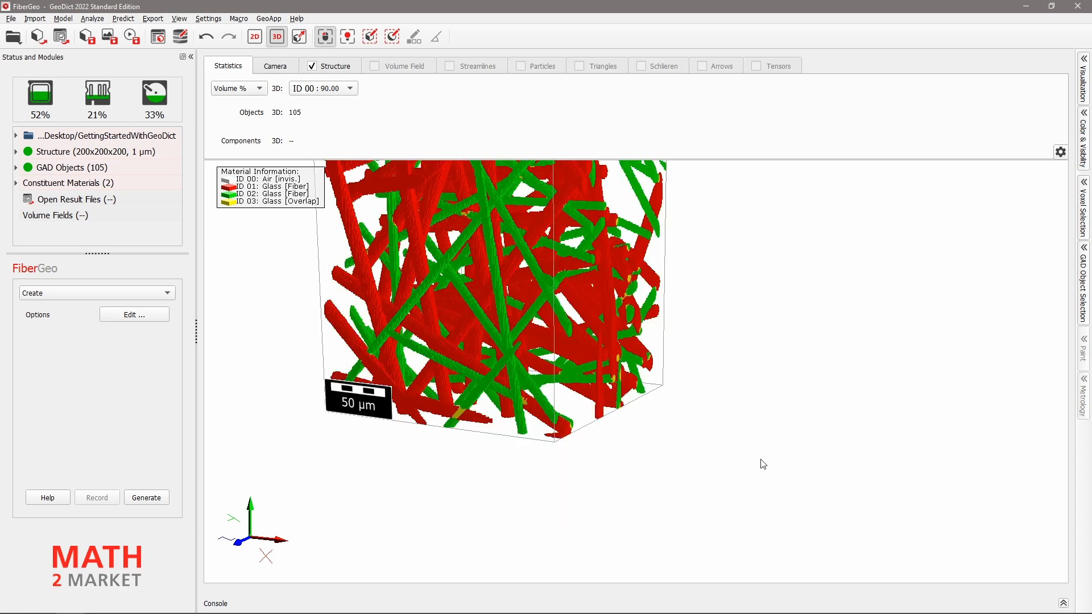
{"action": "left_click_drag", "start_coordinate": [446, 259], "coordinate": [578, 385]}
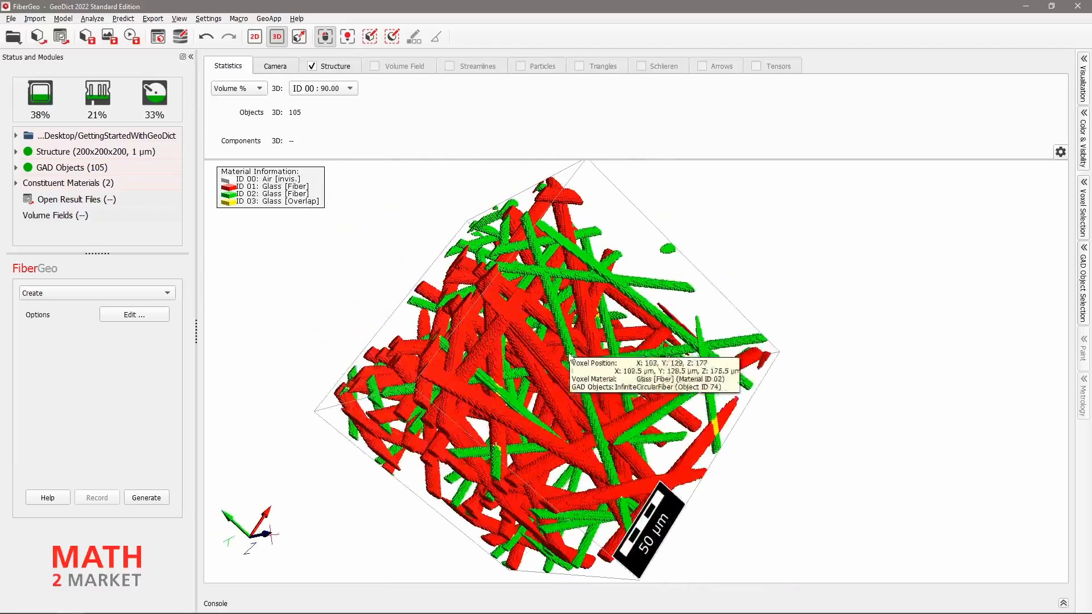
{"action": "left_click_drag", "start_coordinate": [660, 364], "coordinate": [524, 489]}
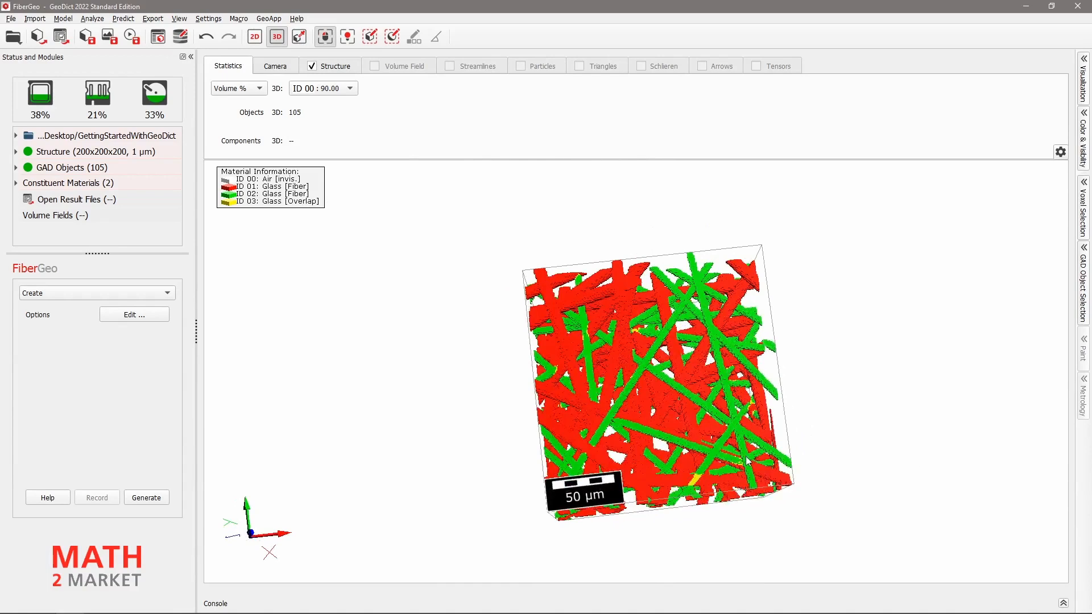
{"action": "left_click_drag", "start_coordinate": [731, 466], "coordinate": [600, 507]}
{"action": "left_click_drag", "start_coordinate": [602, 361], "coordinate": [527, 397]}
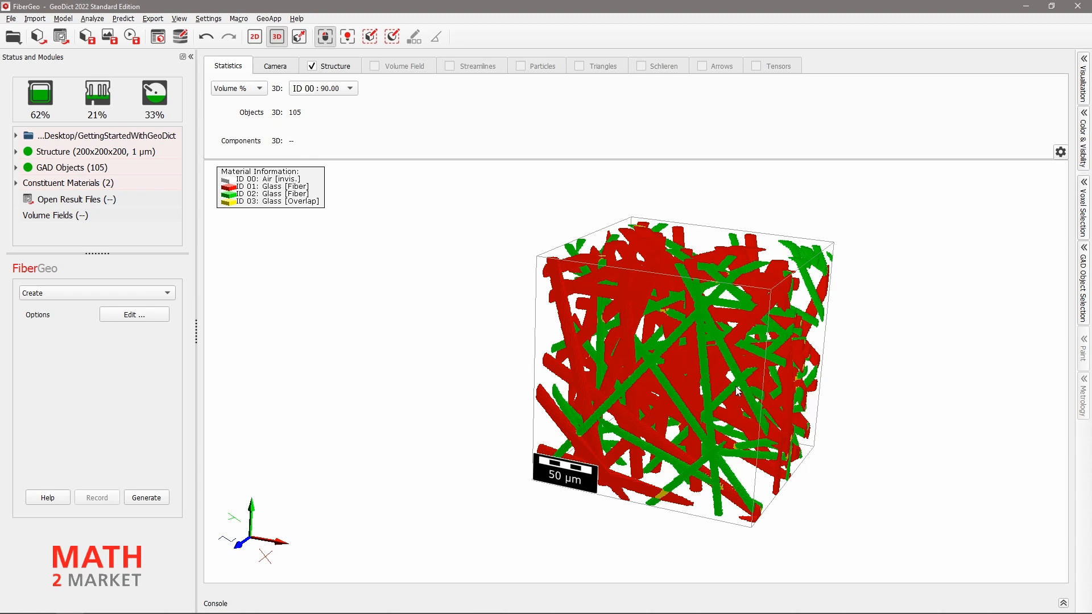
{"action": "middle_click_drag", "start_coordinate": [735, 387], "coordinate": [504, 388]}
{"action": "mouse_move", "coordinate": [549, 412]}
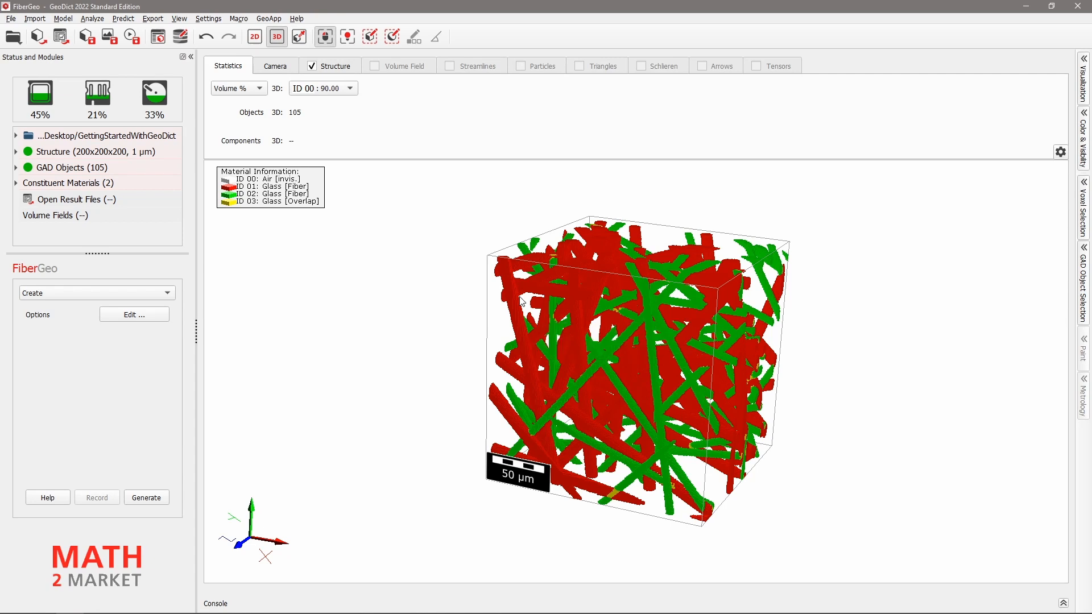
Step: Examine the voxel surfaces of individual fibers close up in the 3D rendering
{"action": "mouse_move", "coordinate": [642, 339]}
{"action": "scroll", "coordinate": [625, 375], "scroll_direction": "up", "scroll_amount": 10}
{"action": "scroll", "coordinate": [584, 465], "scroll_direction": "down", "scroll_amount": 8}
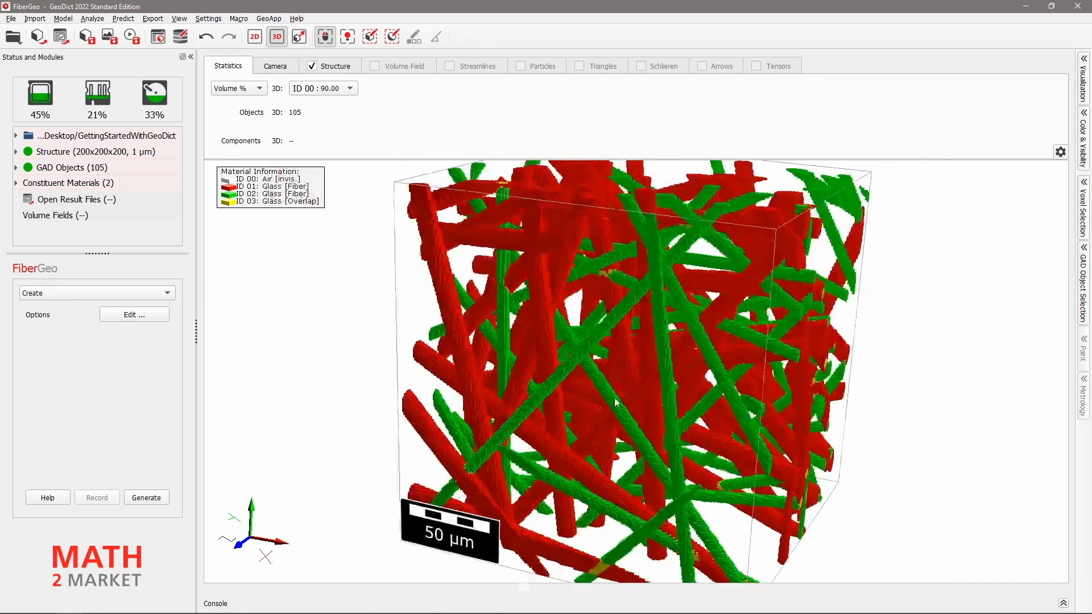
{"action": "scroll", "coordinate": [620, 373], "scroll_direction": "up", "scroll_amount": 8}
{"action": "scroll", "coordinate": [620, 373], "scroll_direction": "down", "scroll_amount": 8}
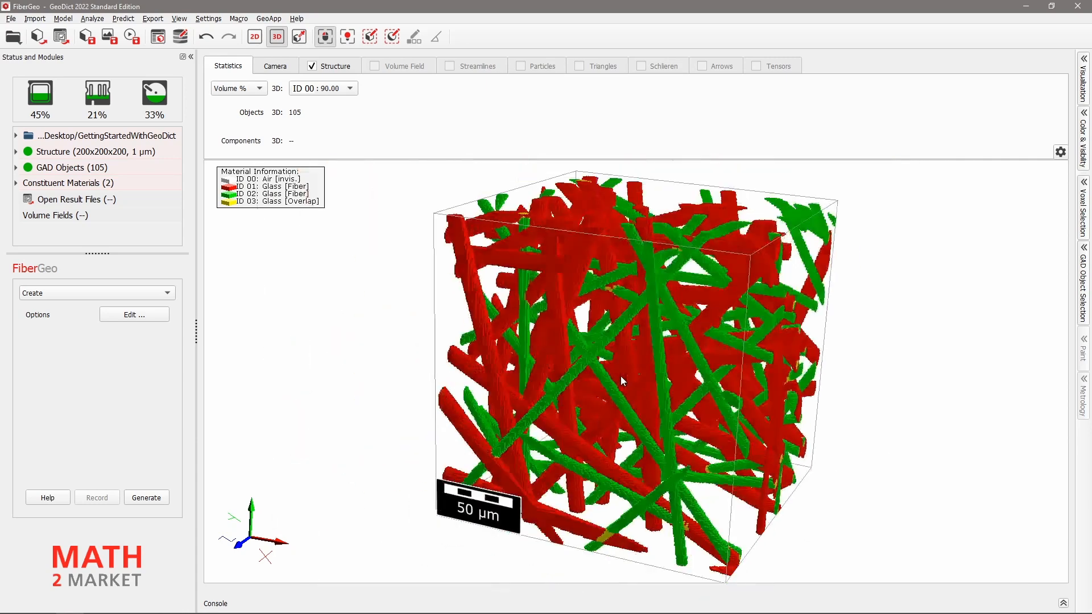
{"action": "scroll", "coordinate": [620, 376], "scroll_direction": "up", "scroll_amount": 10}
{"action": "scroll", "coordinate": [618, 379], "scroll_direction": "up", "scroll_amount": 3}
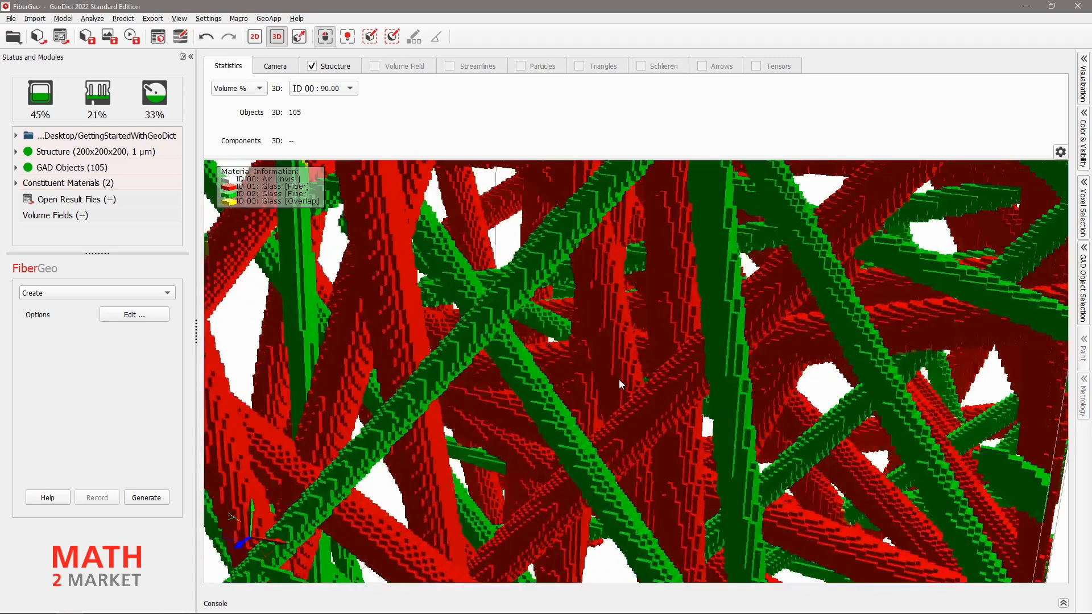
{"action": "mouse_move", "coordinate": [619, 380]}
Step: Set the 3D Structure Renderer to Smooth
{"action": "left_click", "coordinate": [350, 73]}
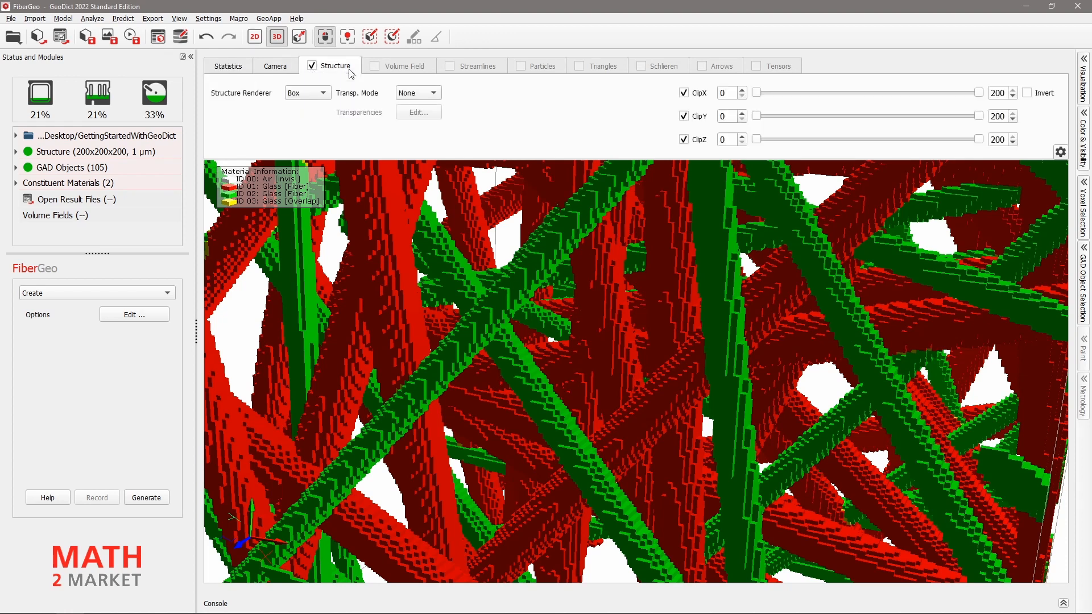
{"action": "left_click", "coordinate": [320, 96]}
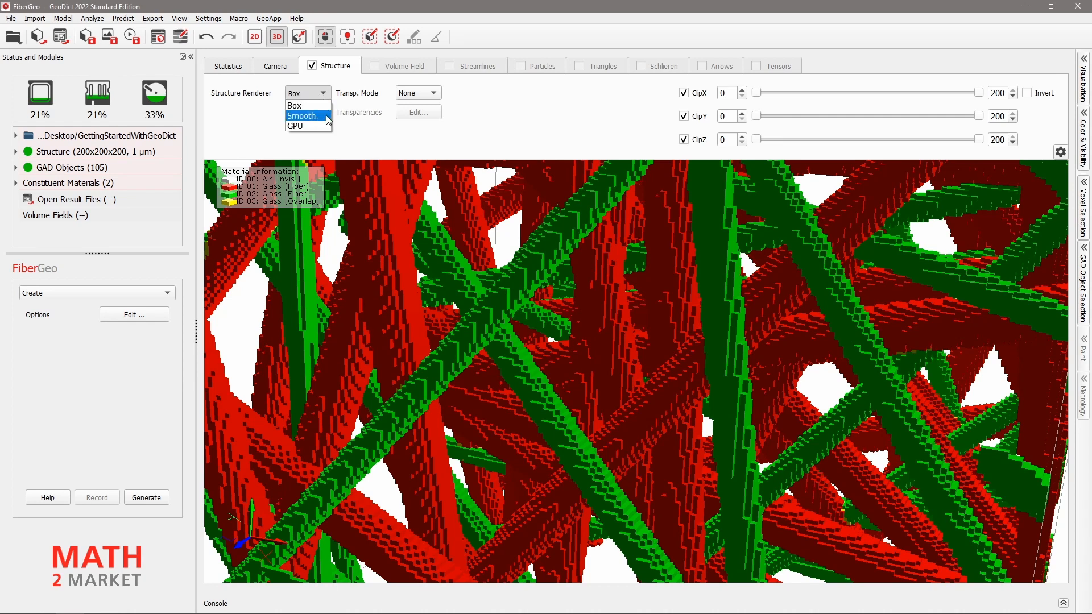
{"action": "left_click", "coordinate": [328, 117]}
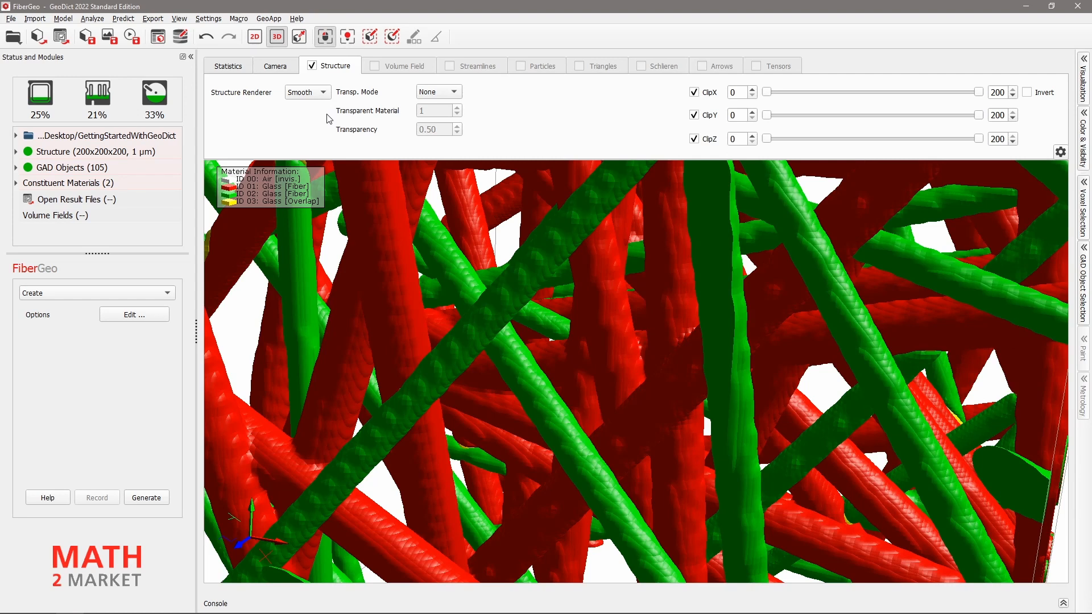
Step: Enable outlines and halo for the 3D view and check the effect on the whole fiber structure
{"action": "left_click", "coordinate": [279, 69]}
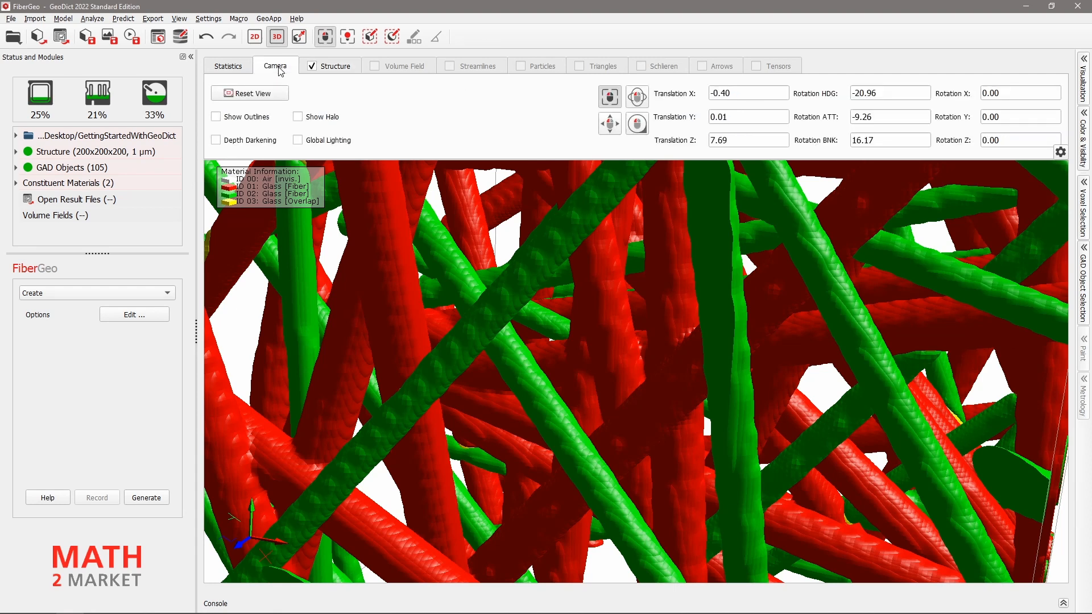
{"action": "left_click", "coordinate": [216, 117]}
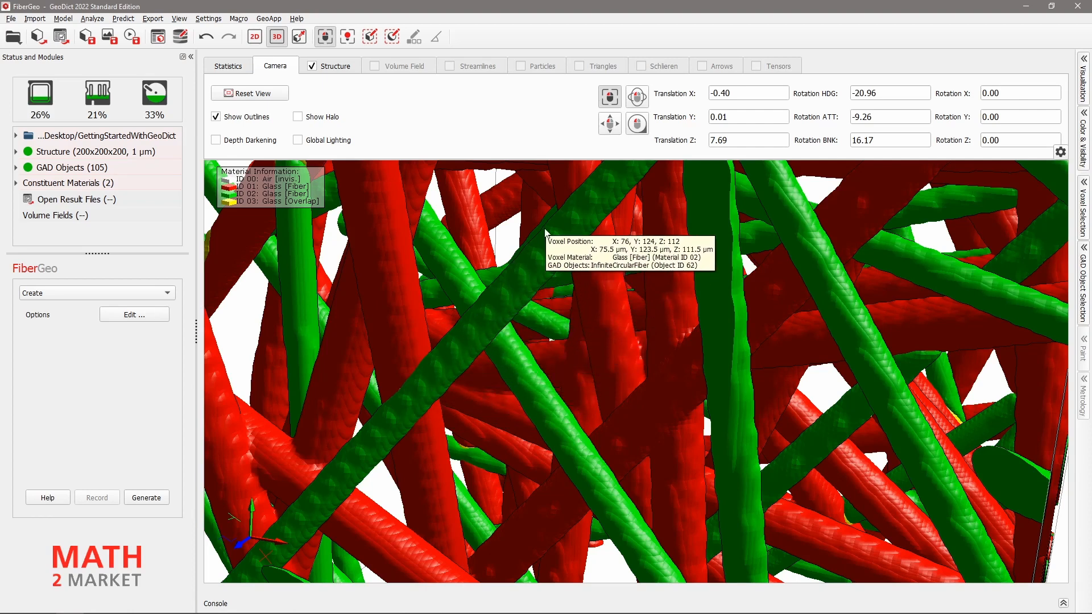
{"action": "left_click", "coordinate": [298, 117]}
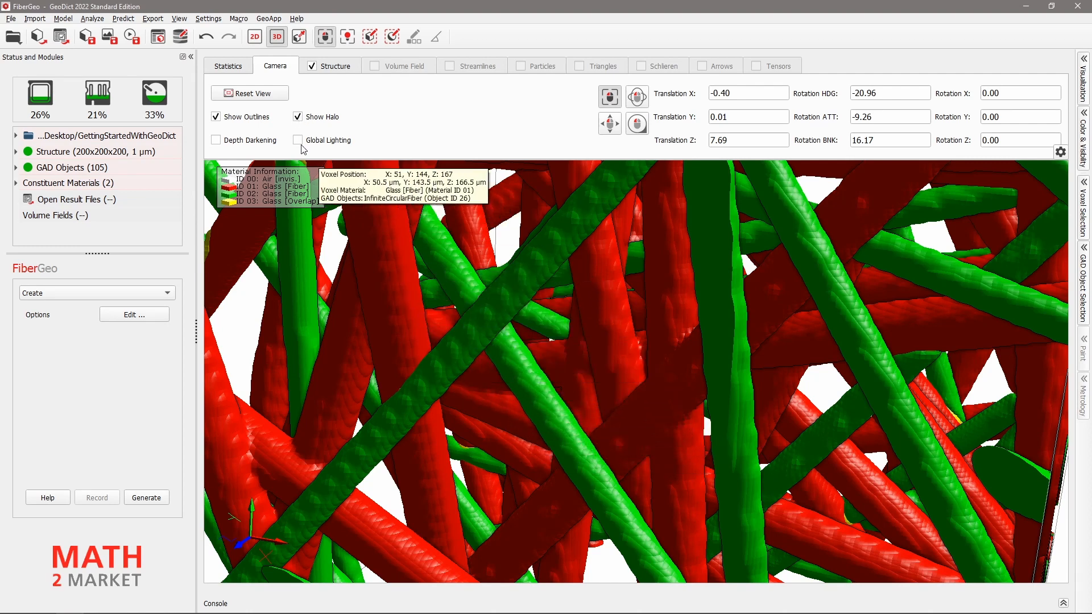
{"action": "scroll", "coordinate": [582, 418], "scroll_direction": "down", "scroll_amount": 8}
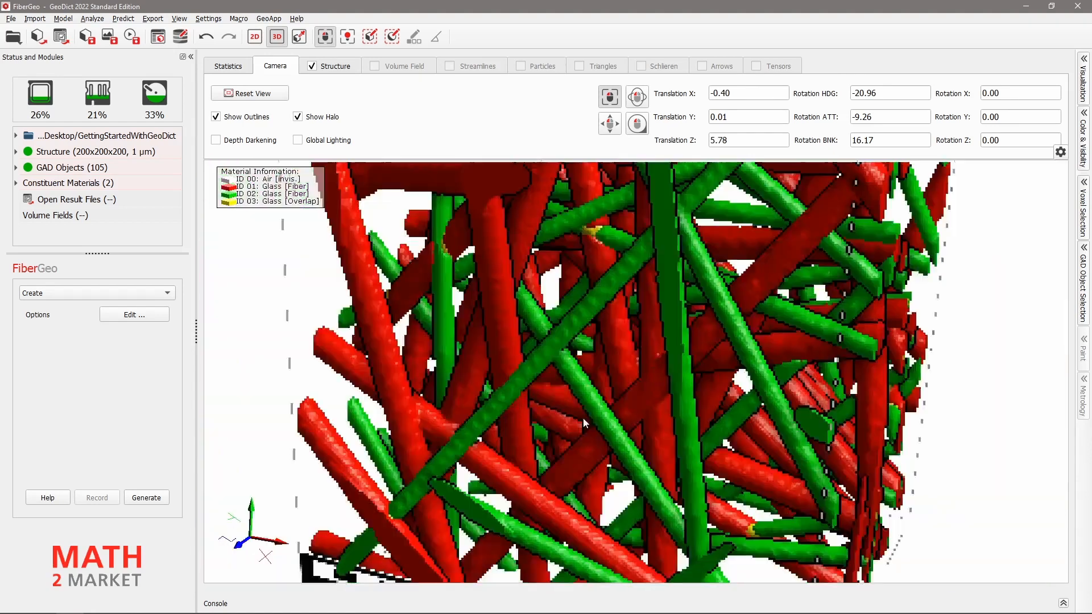
{"action": "scroll", "coordinate": [575, 389], "scroll_direction": "up", "scroll_amount": 1}
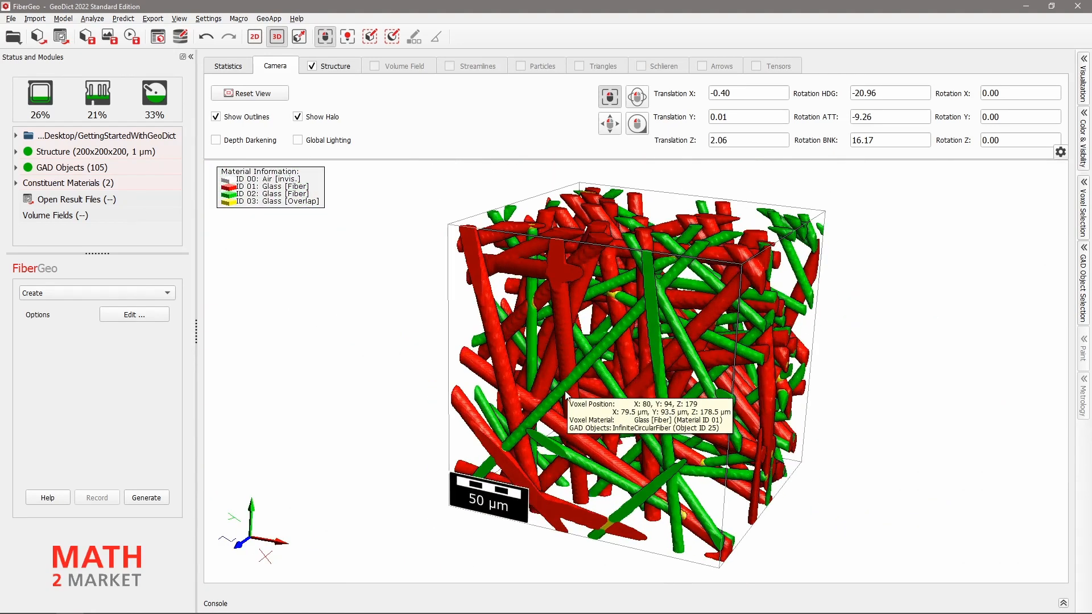
Step: Preview the fiber structure with Global Lighting enabled, and switch the effect off again
{"action": "left_click", "coordinate": [298, 141]}
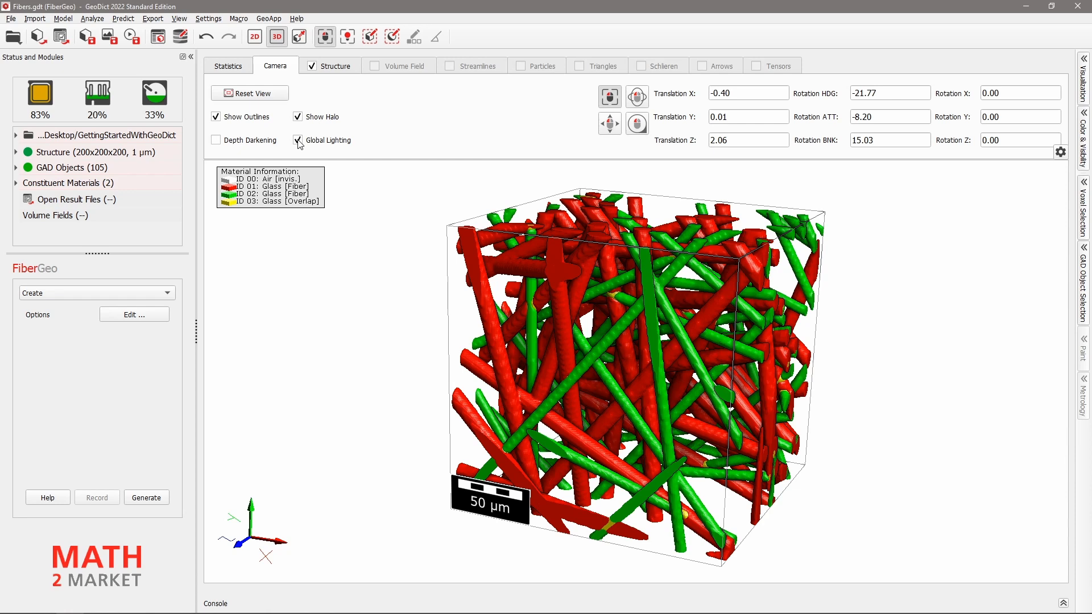
{"action": "left_click", "coordinate": [297, 140]}
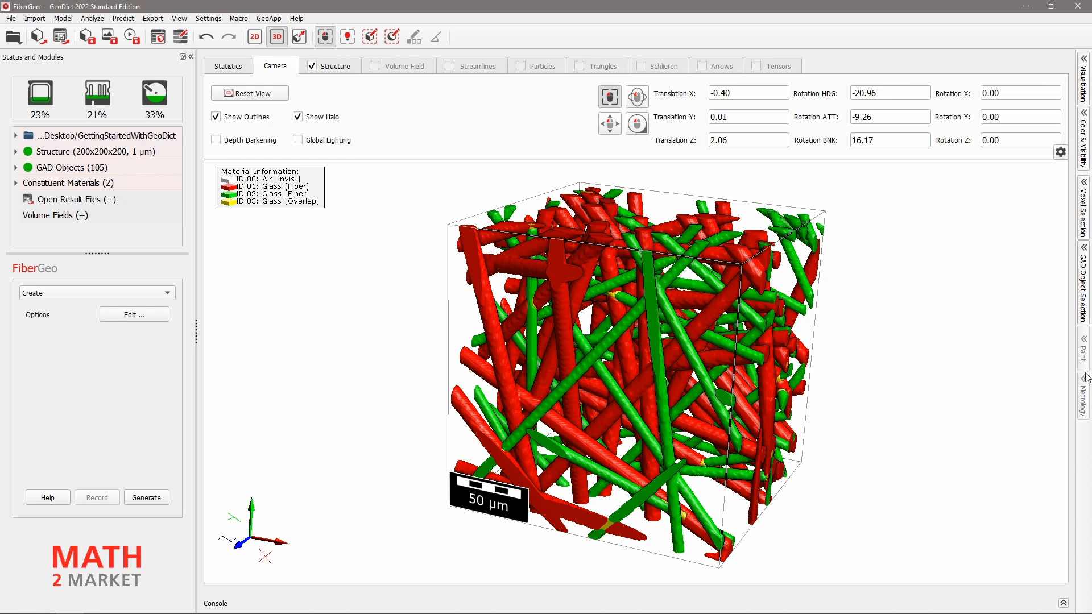
Step: Open the color and visibility settings and temporarily show the Air material (ID 00) in the 3D structure
{"action": "left_click", "coordinate": [1084, 136]}
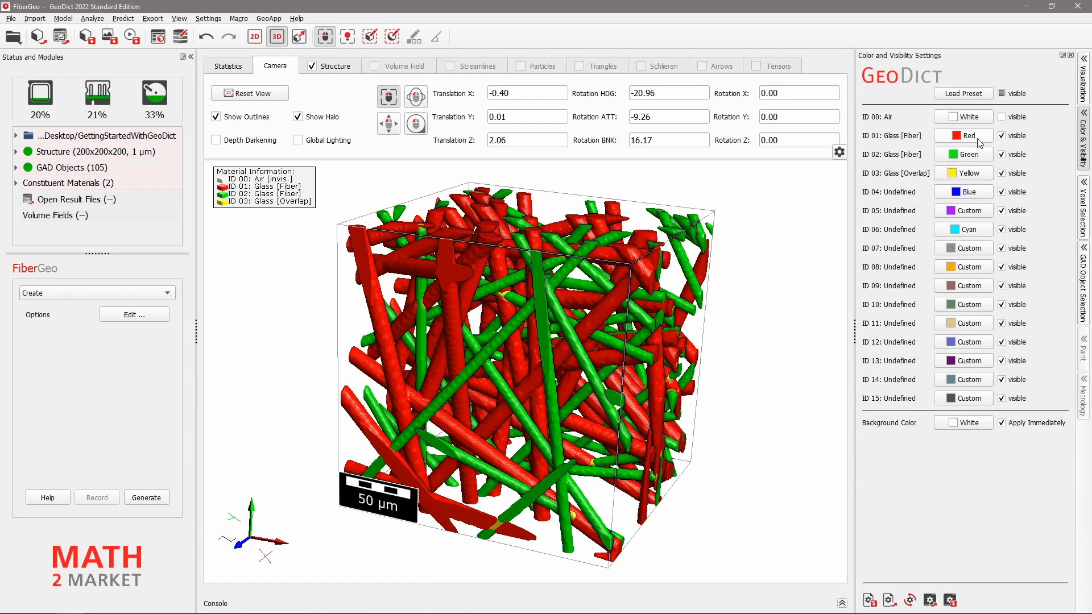
{"action": "left_click", "coordinate": [1001, 117]}
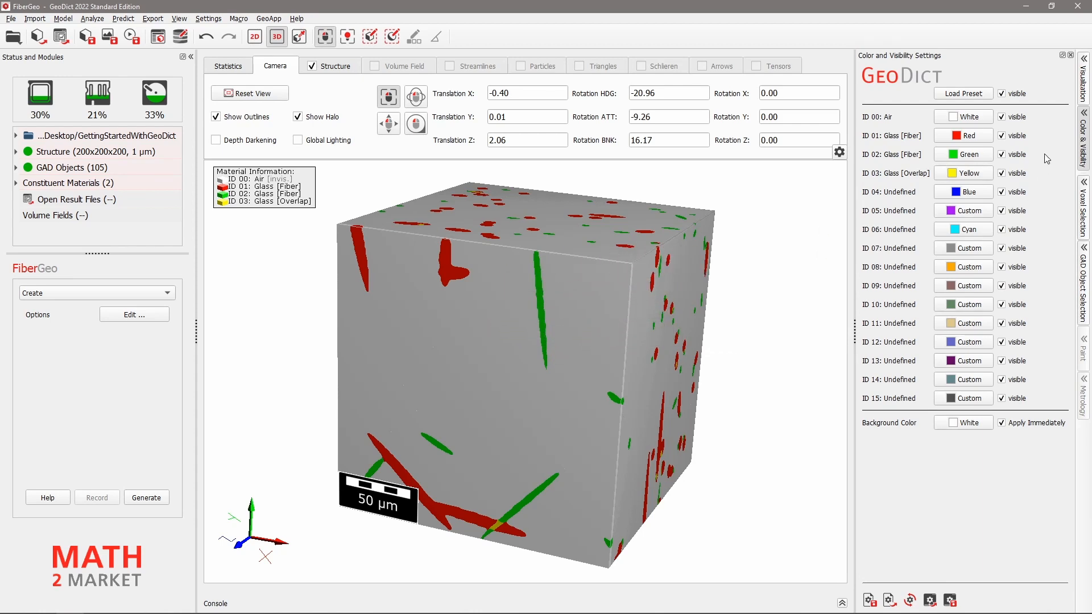
{"action": "left_click", "coordinate": [1002, 117]}
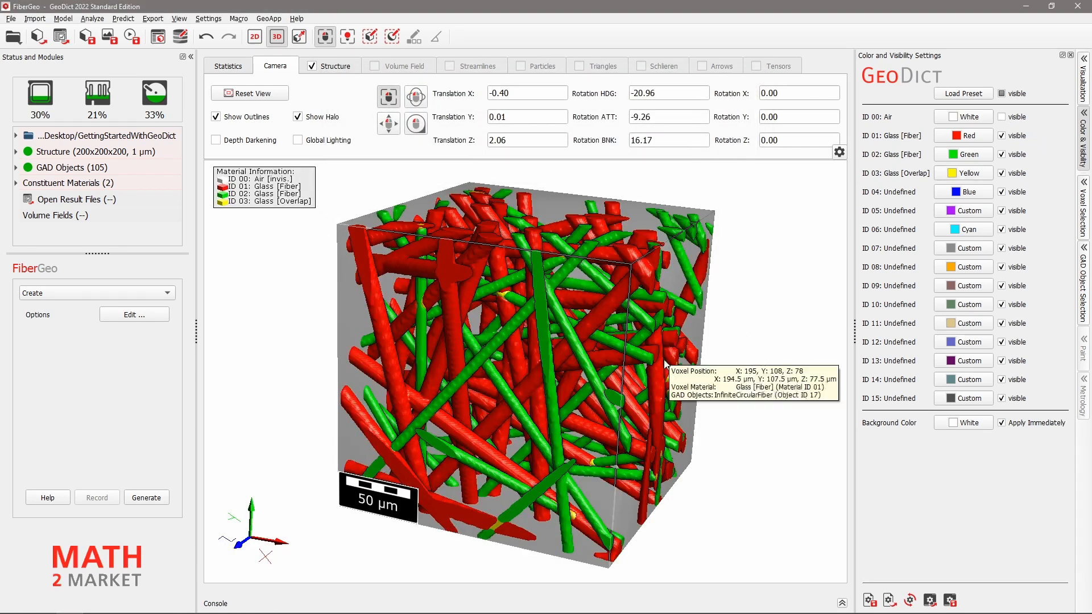
{"action": "left_click_drag", "start_coordinate": [639, 363], "coordinate": [642, 367]}
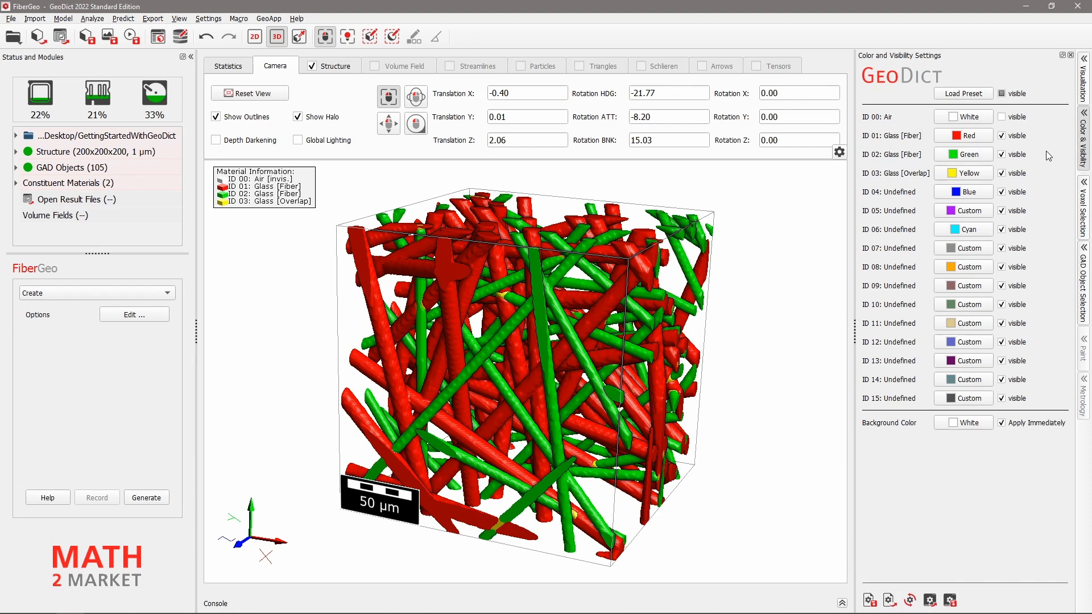
{"action": "left_click", "coordinate": [983, 141]}
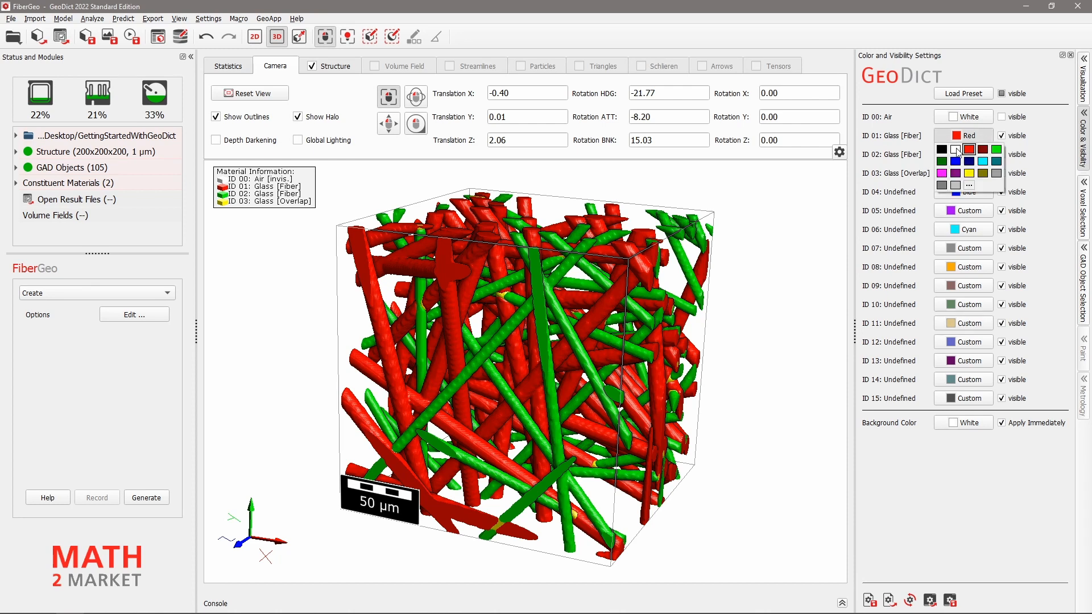
{"action": "left_click", "coordinate": [969, 186]}
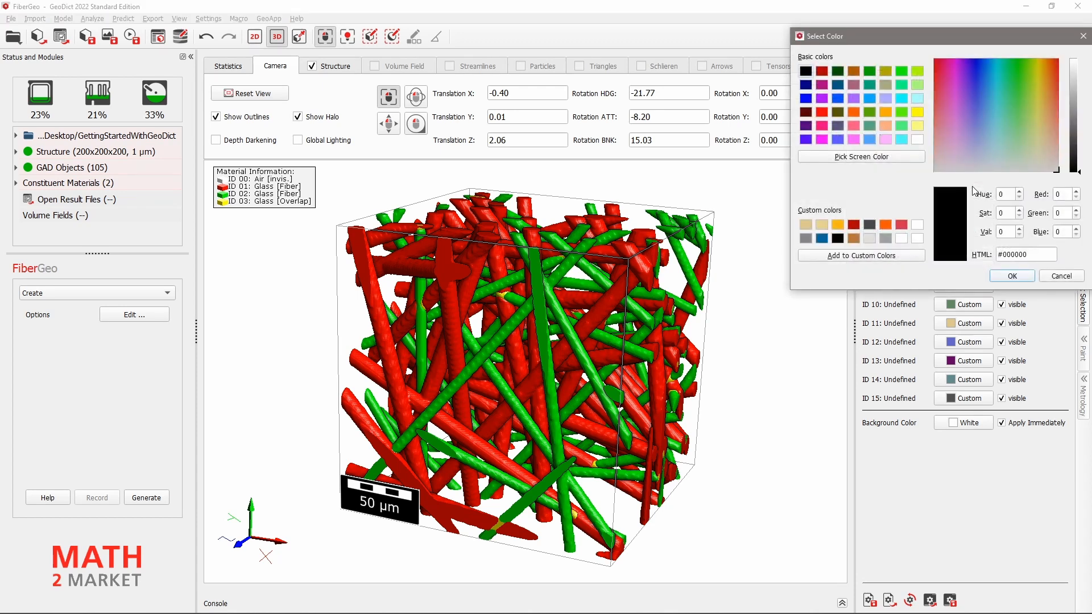
{"action": "left_click_drag", "start_coordinate": [994, 43], "coordinate": [730, 165]}
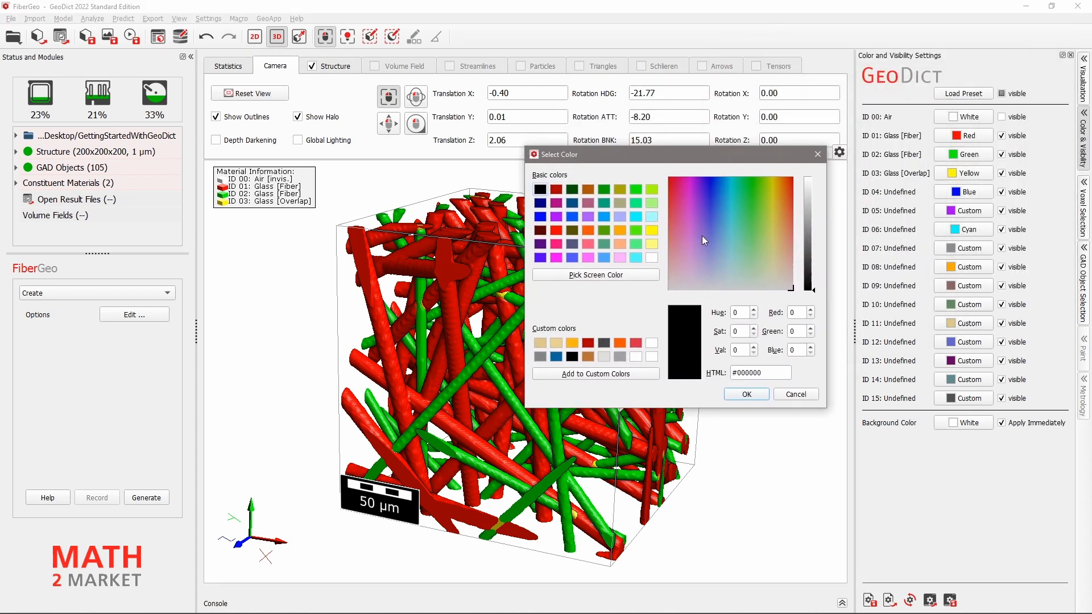
{"action": "left_click", "coordinate": [796, 394]}
Step: Recolor the materials: ID 01 fibers Dark gray, ID 02 fibers Light gray, and the ID 03 overlap Black
{"action": "left_click", "coordinate": [973, 140]}
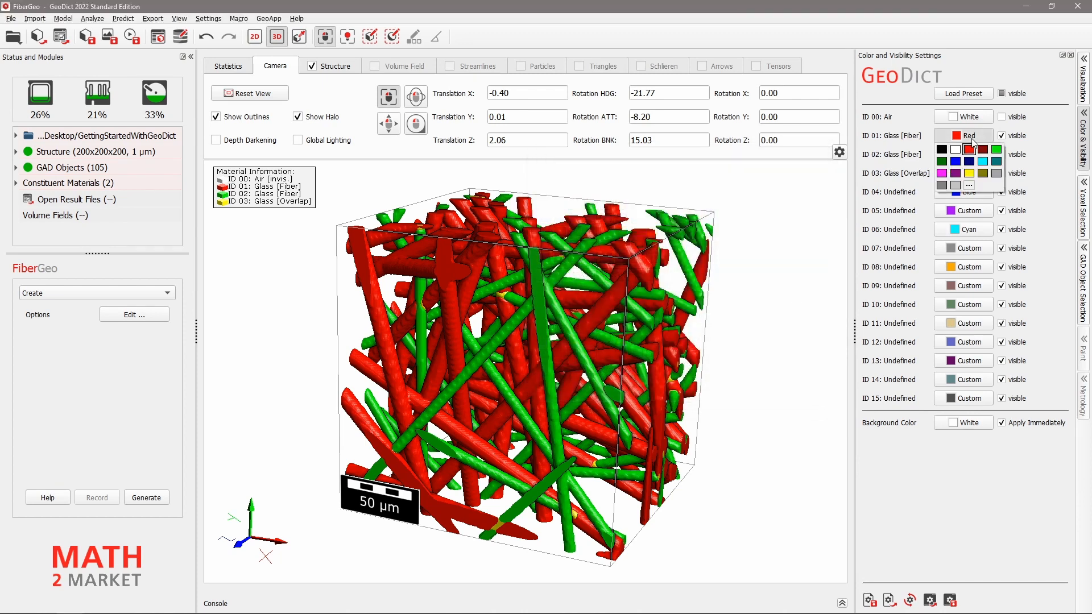
{"action": "left_click", "coordinate": [942, 186]}
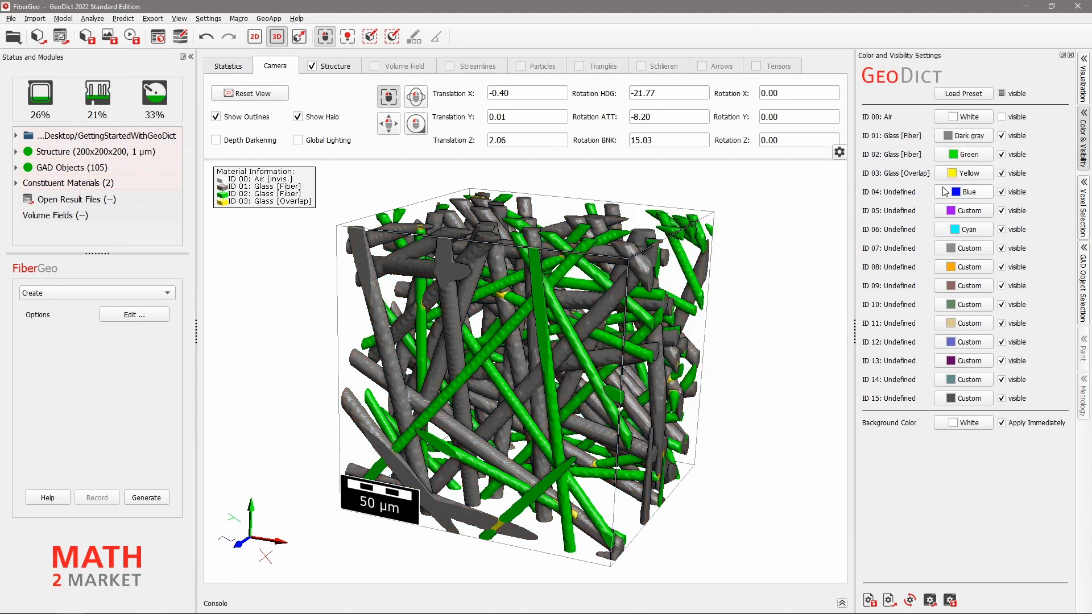
{"action": "left_click", "coordinate": [979, 157]}
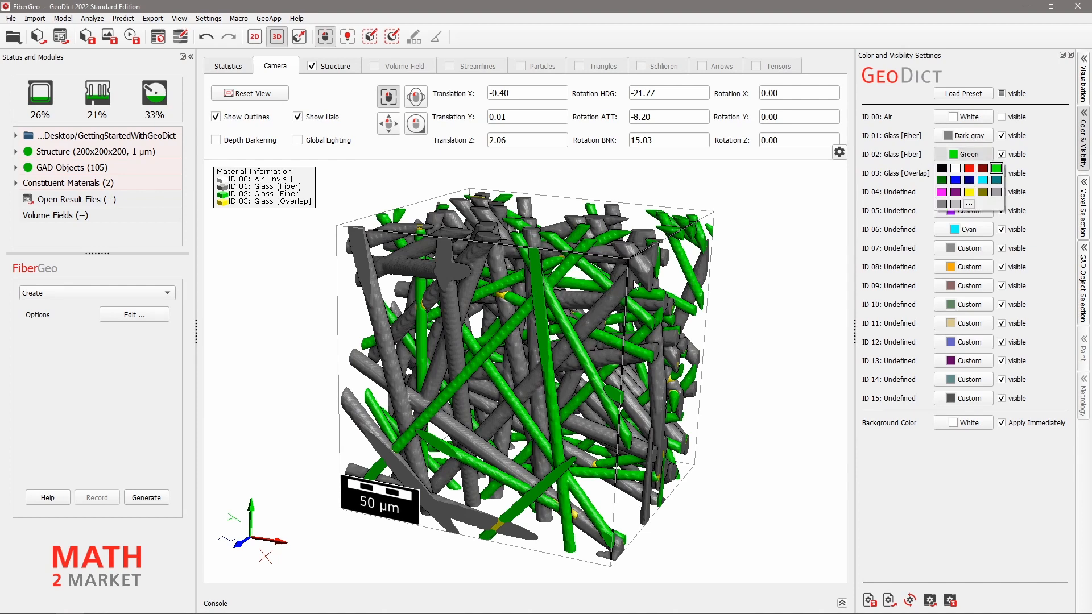
{"action": "left_click", "coordinate": [955, 205]}
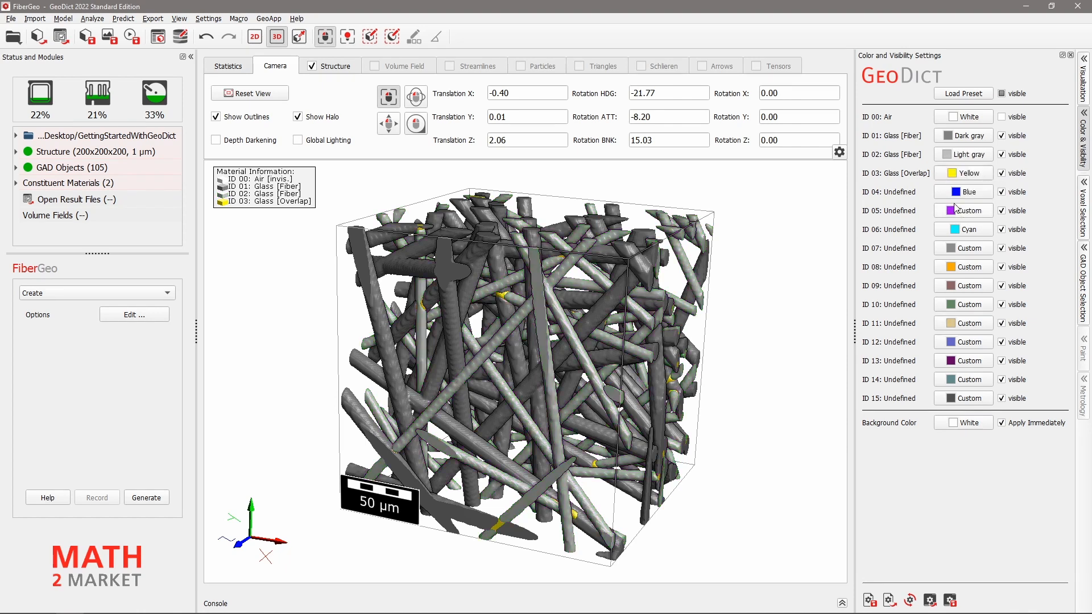
{"action": "left_click", "coordinate": [967, 178]}
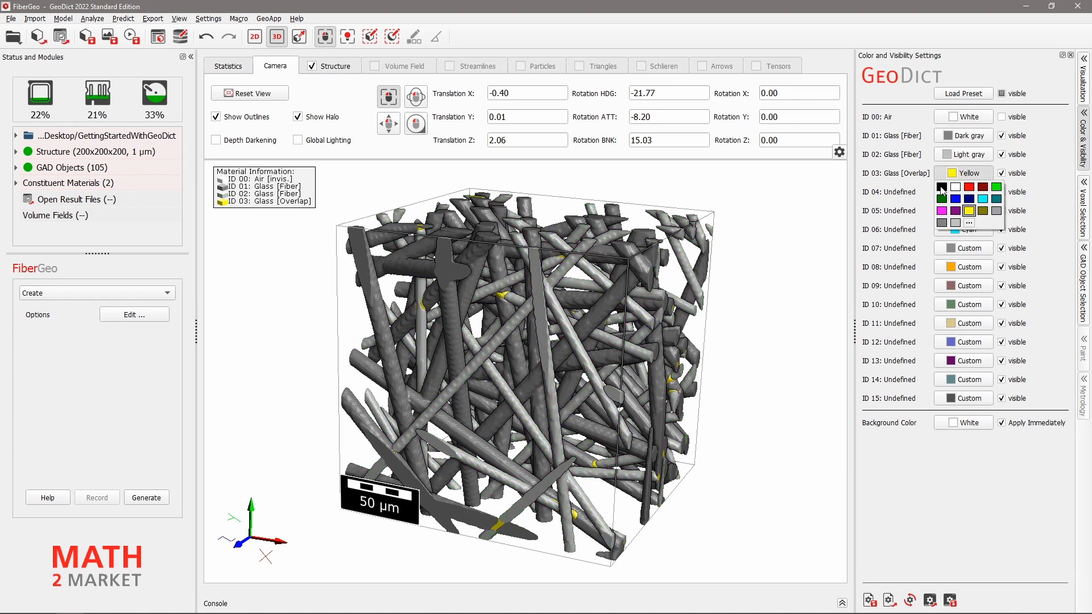
{"action": "left_click", "coordinate": [942, 188]}
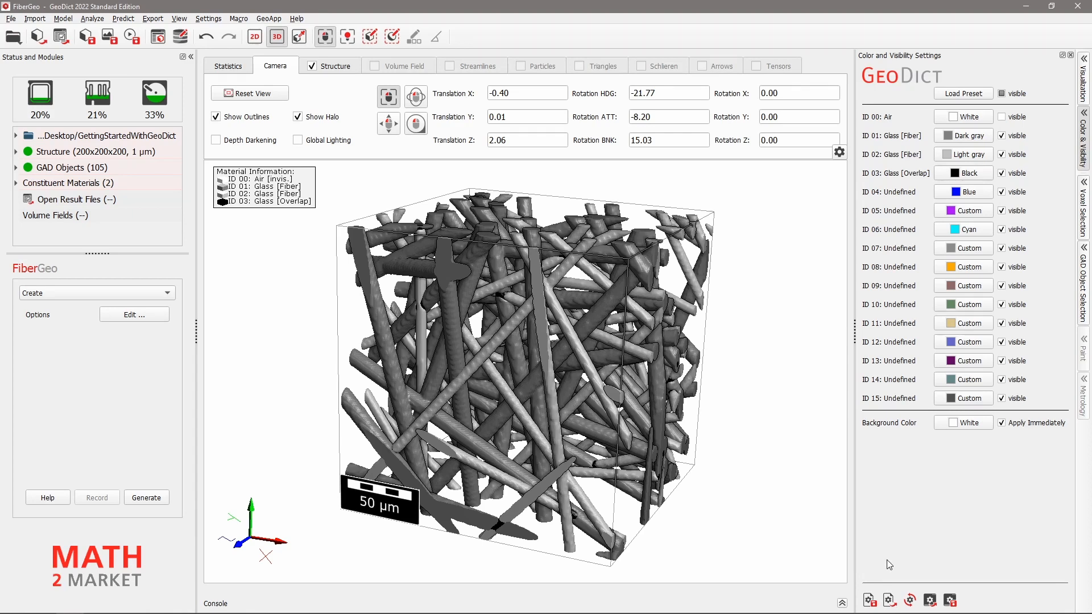
Step: Save the color and visibility settings in the project folder as GrayscaleColors
{"action": "left_click", "coordinate": [870, 601]}
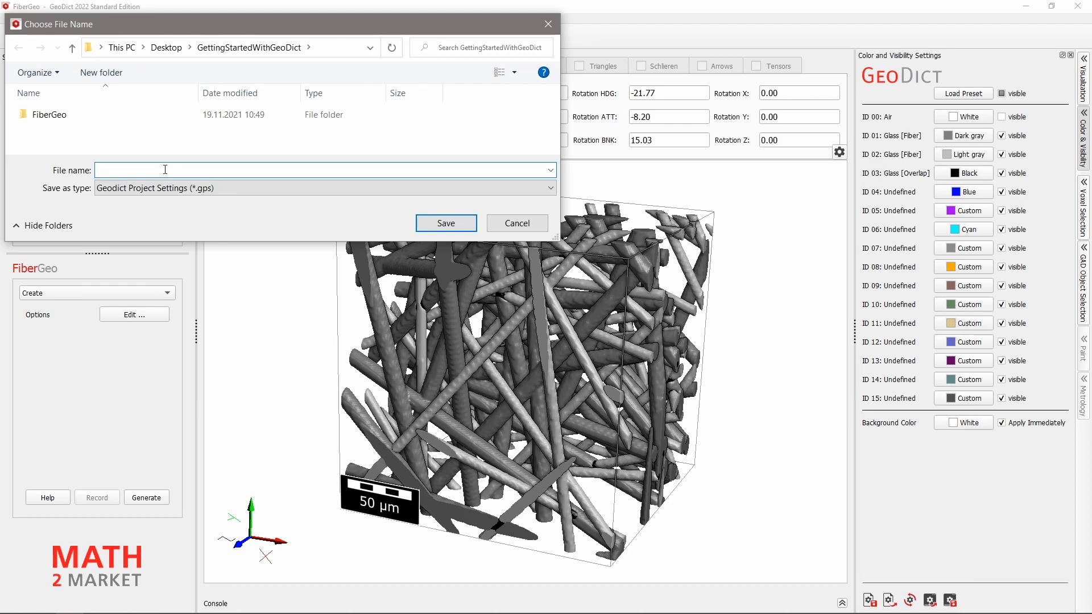
{"action": "type", "text": "GrayscaleColors"}
{"action": "left_click", "coordinate": [460, 223]}
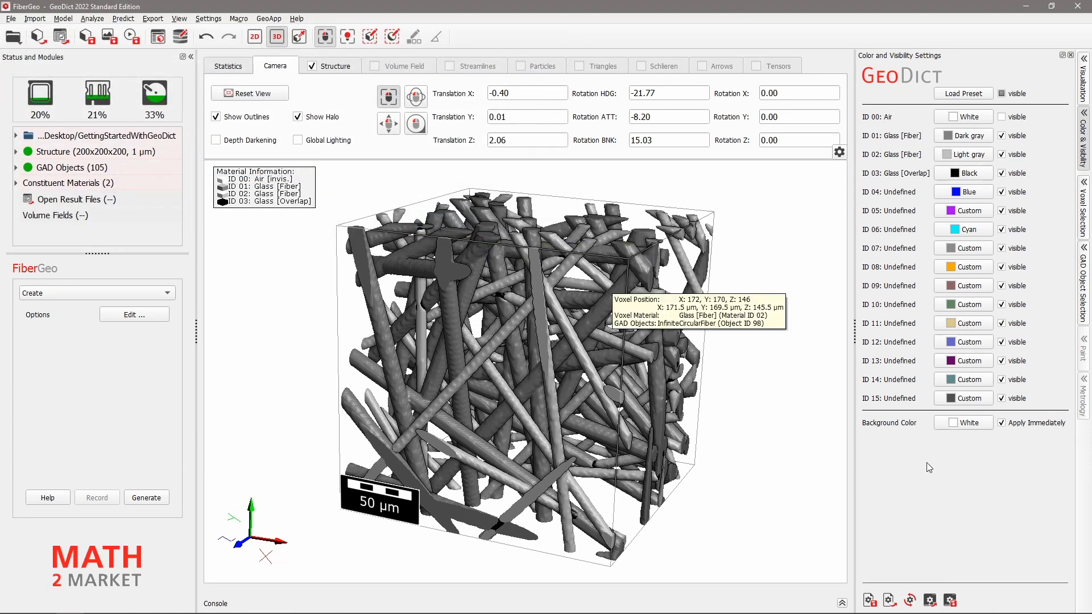
Step: Reset the material colors to their defaults and reload the saved scheme from GrayscaleColors.gps
{"action": "left_click", "coordinate": [909, 600]}
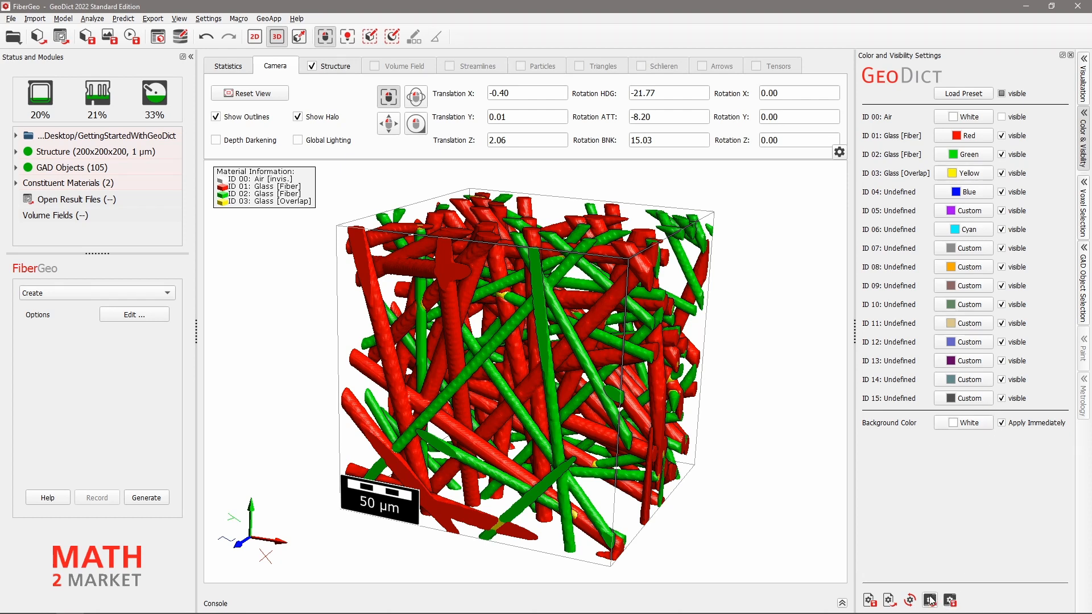
{"action": "left_click", "coordinate": [890, 604]}
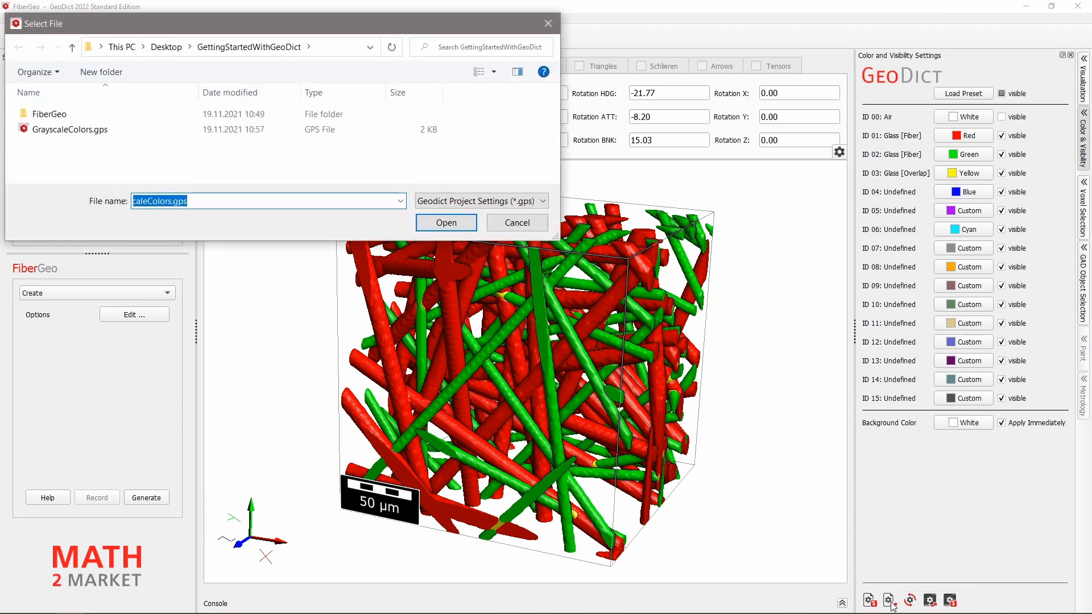
{"action": "left_click", "coordinate": [68, 129]}
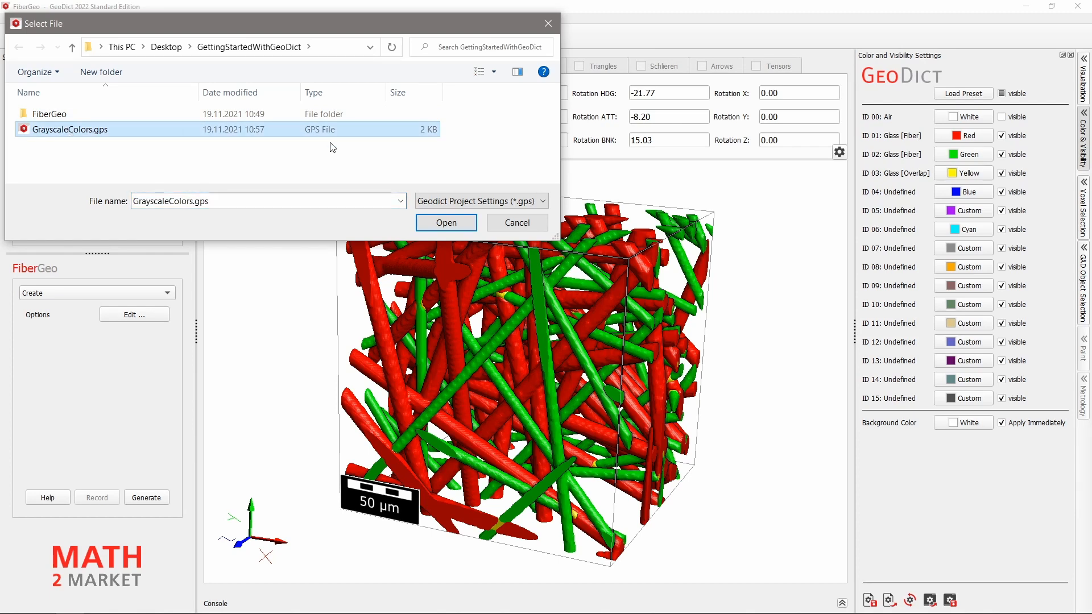
{"action": "left_click", "coordinate": [463, 226]}
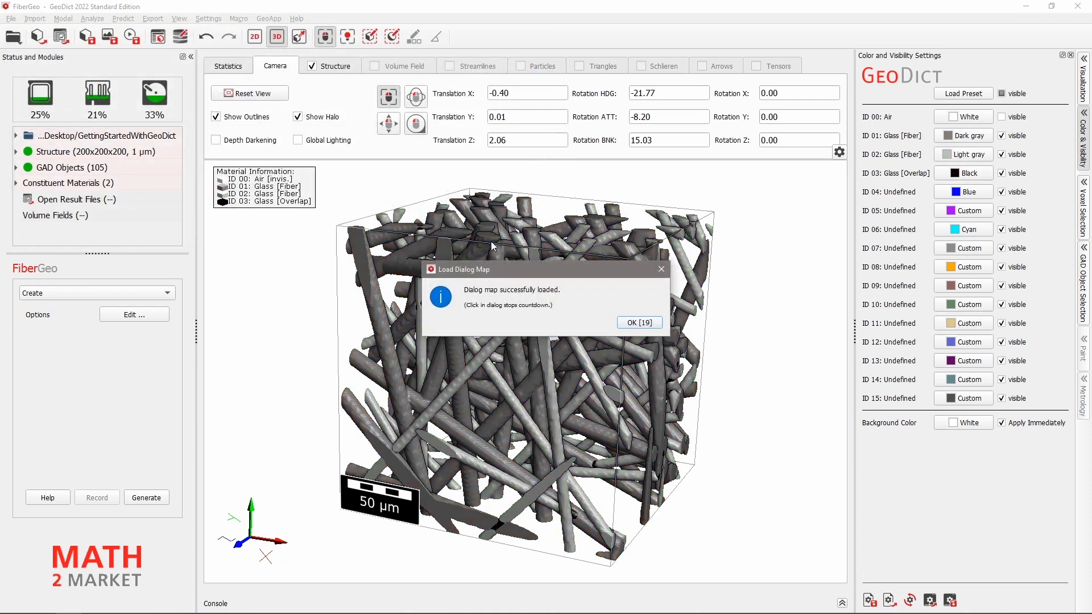
{"action": "left_click", "coordinate": [653, 323]}
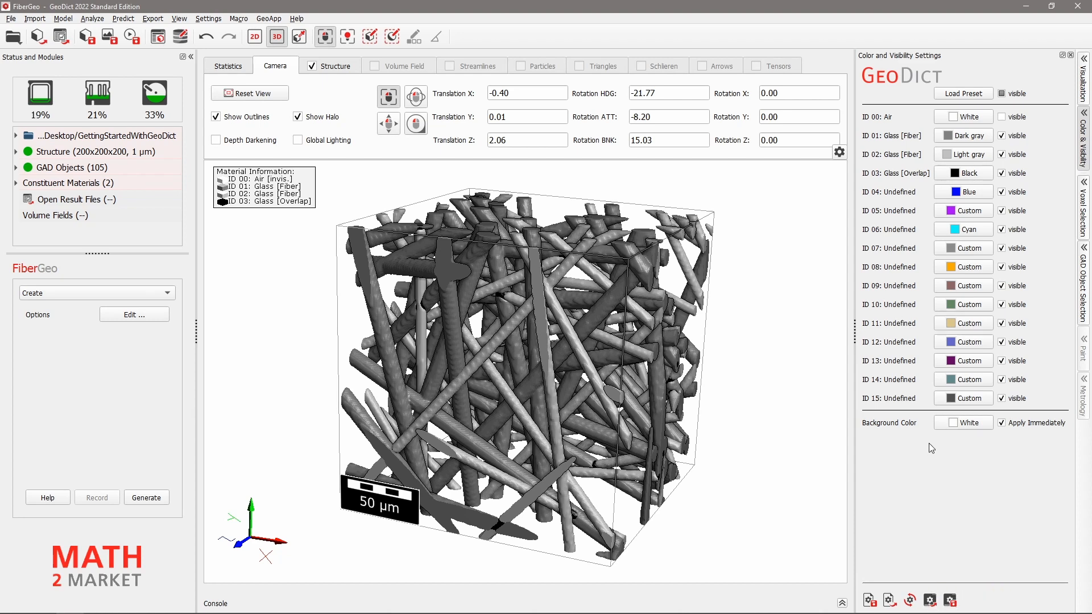
Step: Close the color settings and save the structure as Fibers in the GeoDict Structure (GeoDict2019 and newer) binary format (*.gdt)
{"action": "left_click", "coordinate": [1086, 126]}
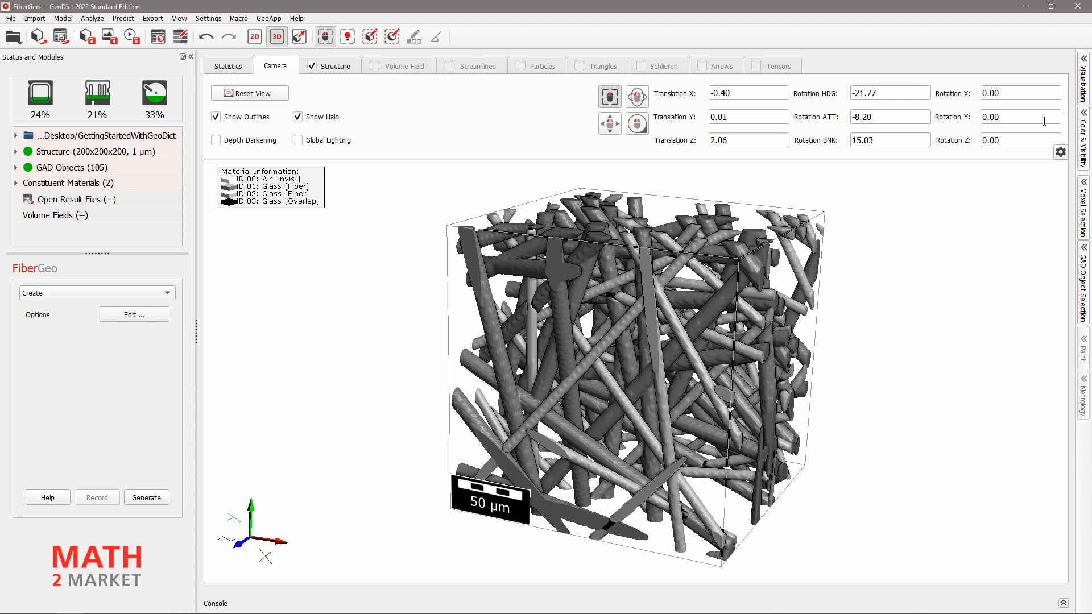
{"action": "left_click", "coordinate": [11, 19]}
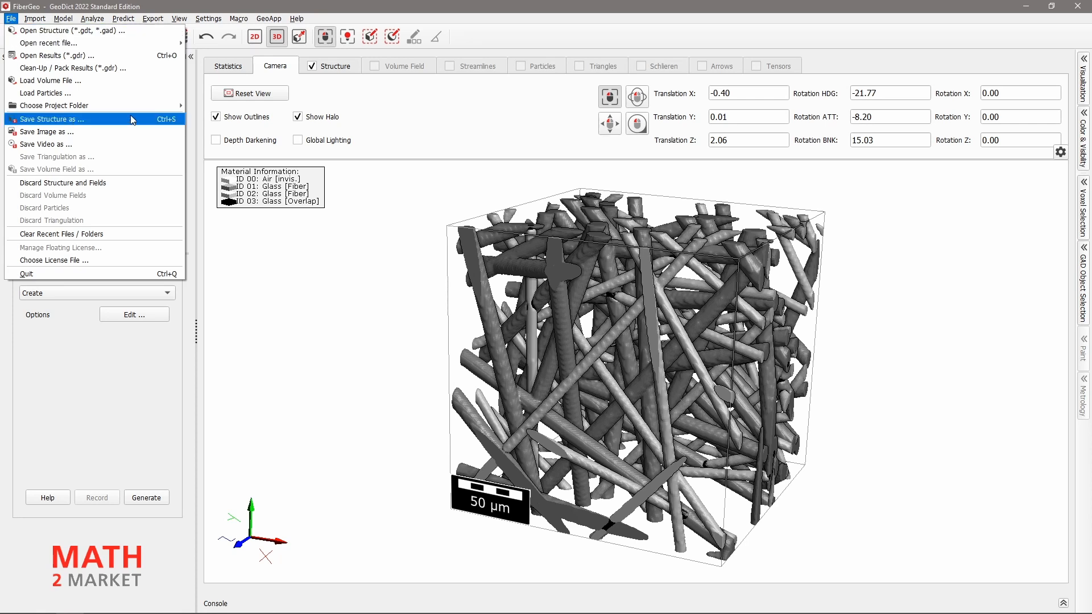
{"action": "left_click", "coordinate": [73, 7]}
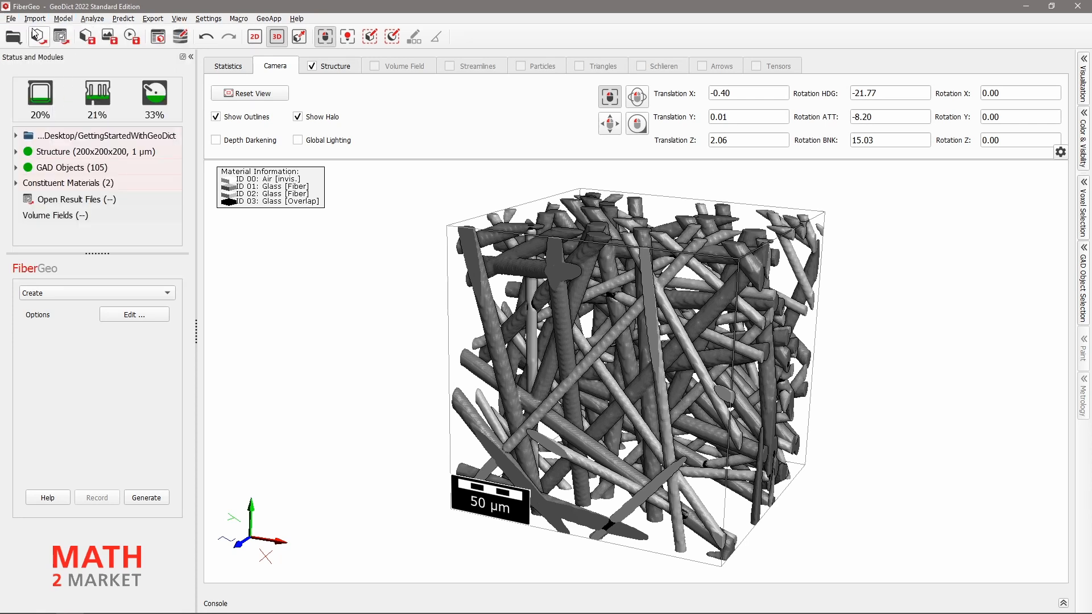
{"action": "left_click", "coordinate": [85, 36]}
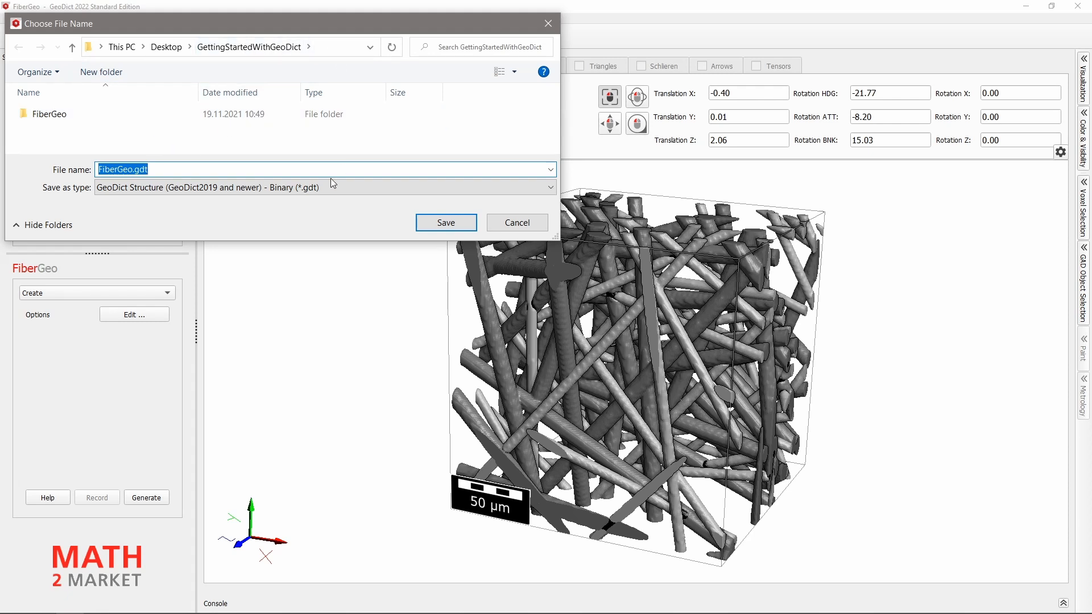
{"action": "type", "text": "Fibers"}
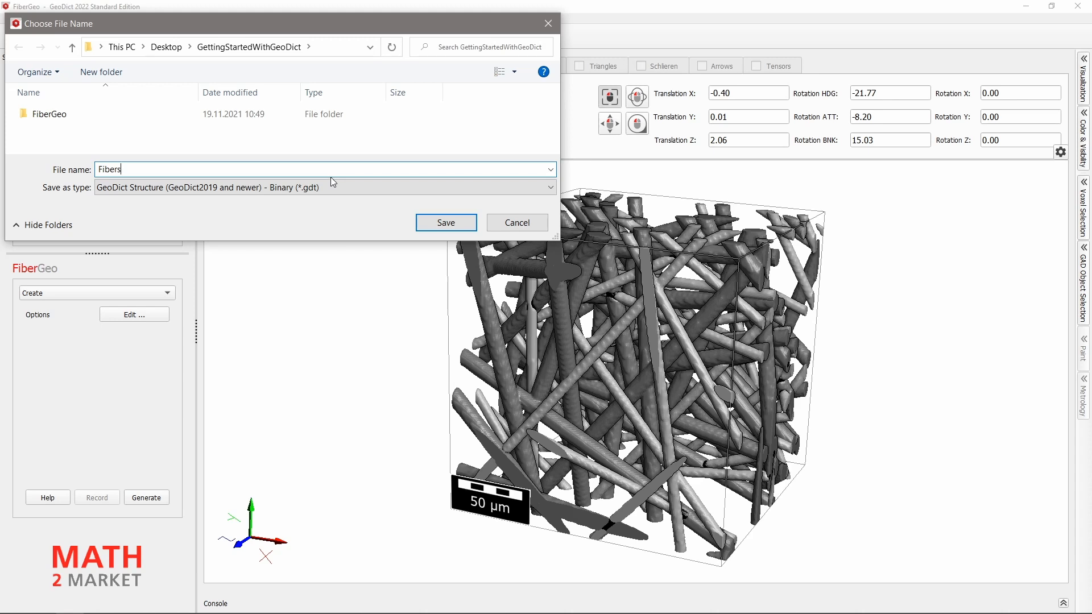
{"action": "left_click", "coordinate": [335, 186]}
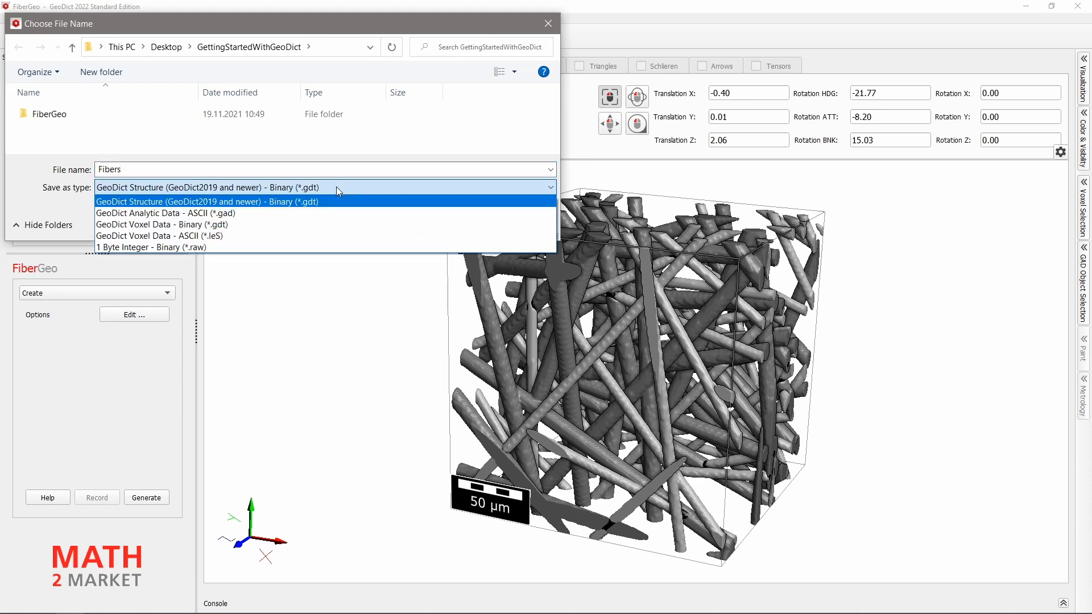
{"action": "left_click", "coordinate": [336, 186]}
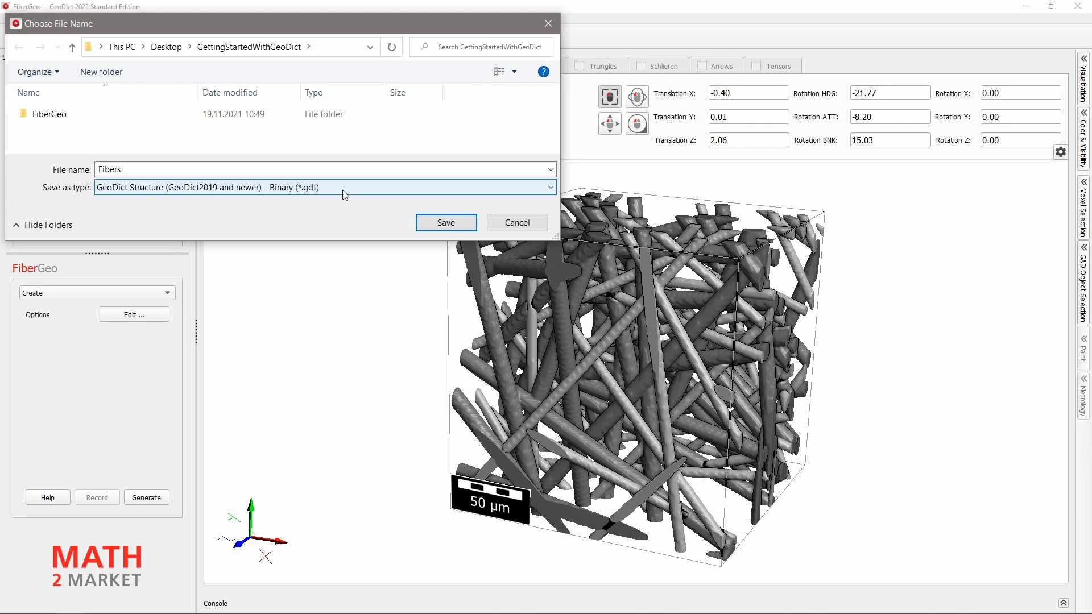
{"action": "left_click", "coordinate": [466, 231]}
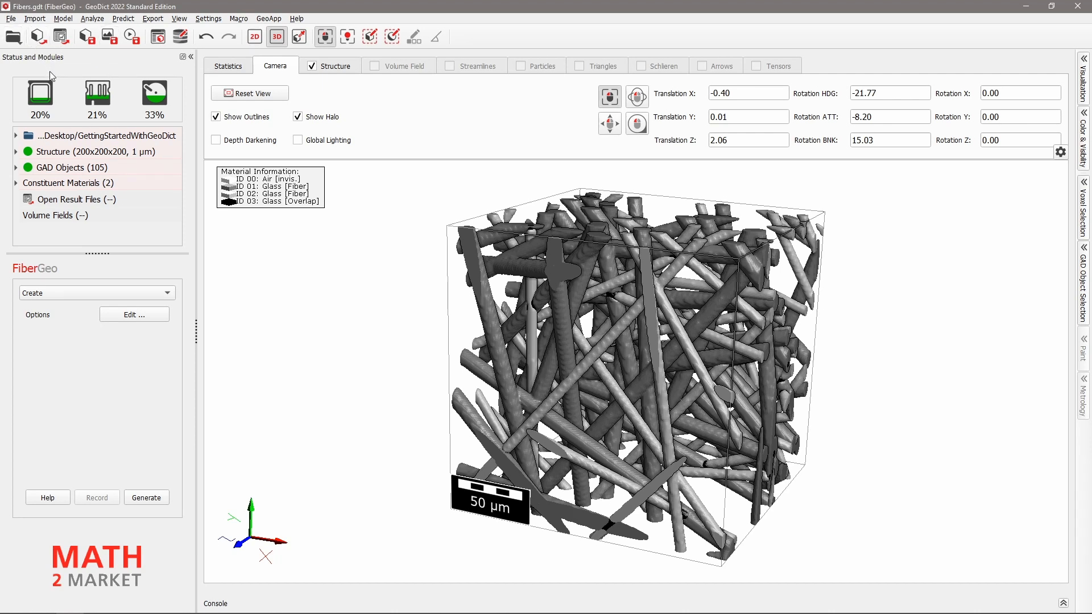
{"action": "mouse_move", "coordinate": [522, 314]}
{"action": "left_click", "coordinate": [10, 19]}
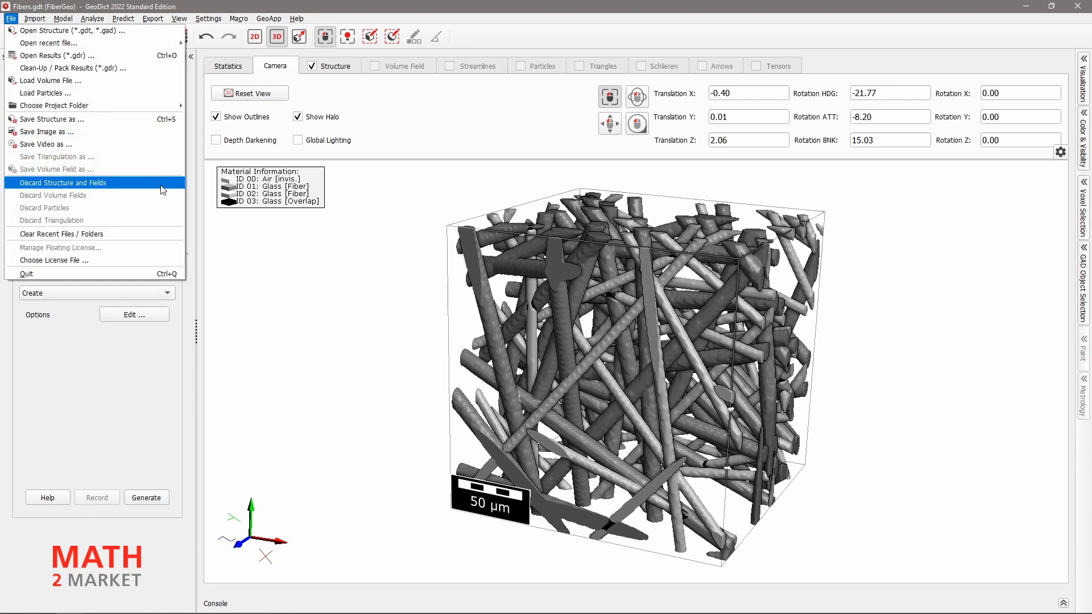
{"action": "left_click", "coordinate": [179, 326]}
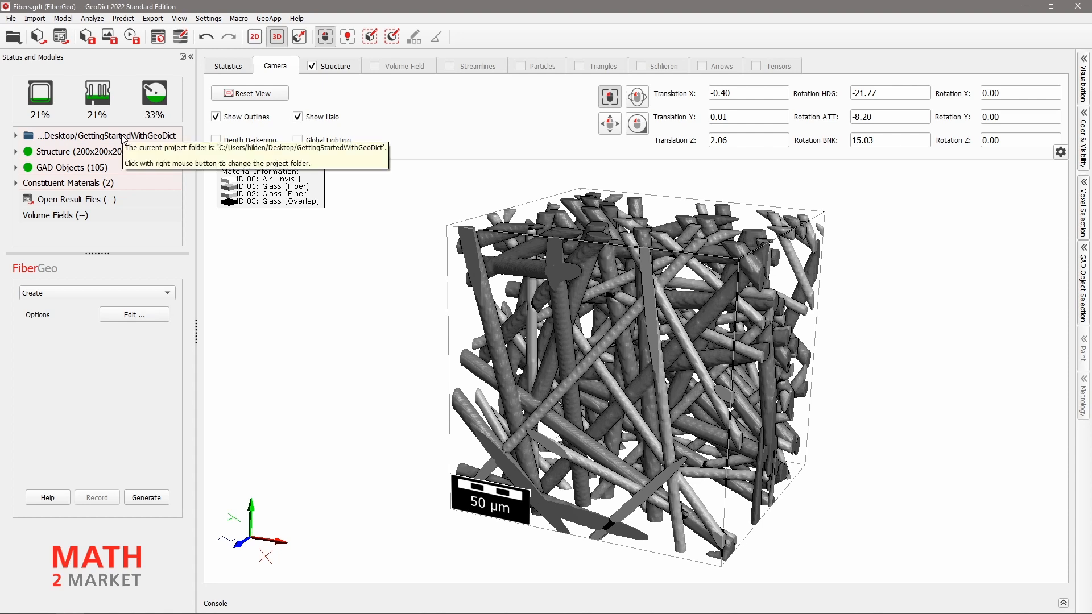
{"action": "right_click", "coordinate": [81, 153]}
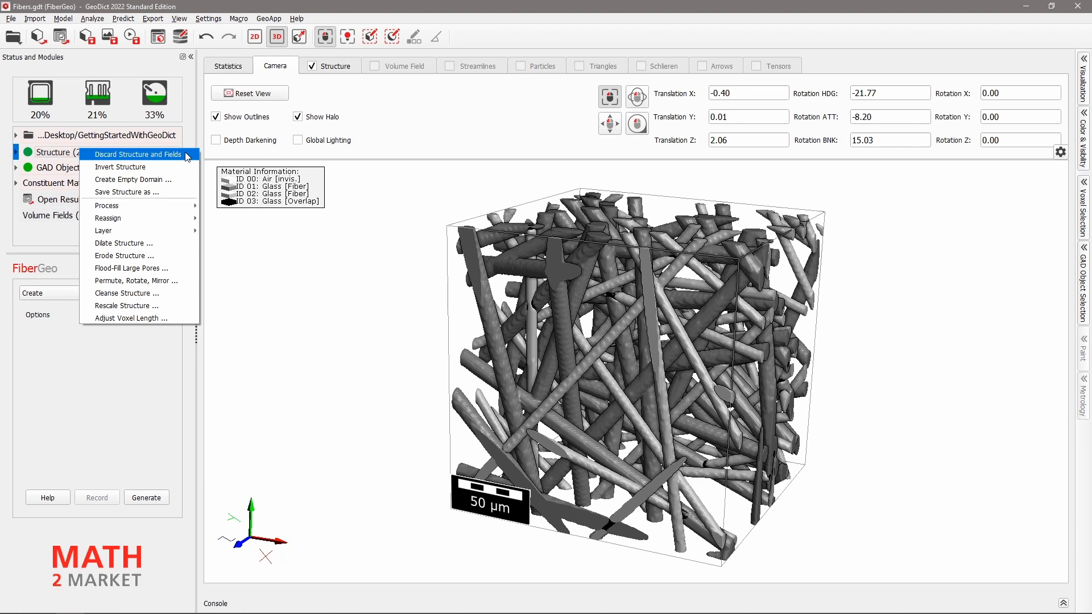
{"action": "left_click", "coordinate": [181, 138]}
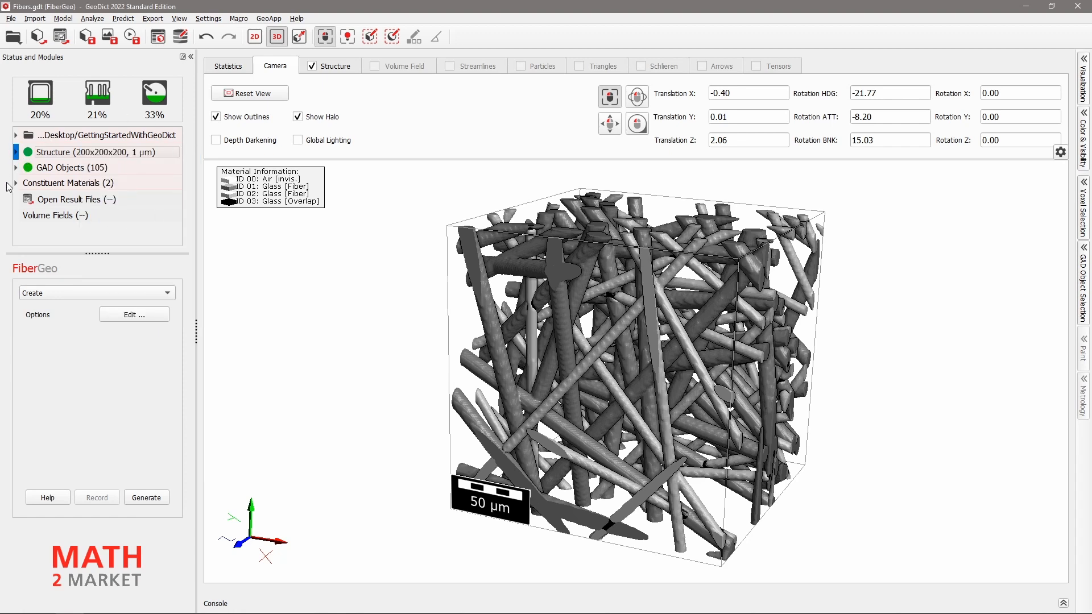
{"action": "mouse_move", "coordinate": [17, 157]}
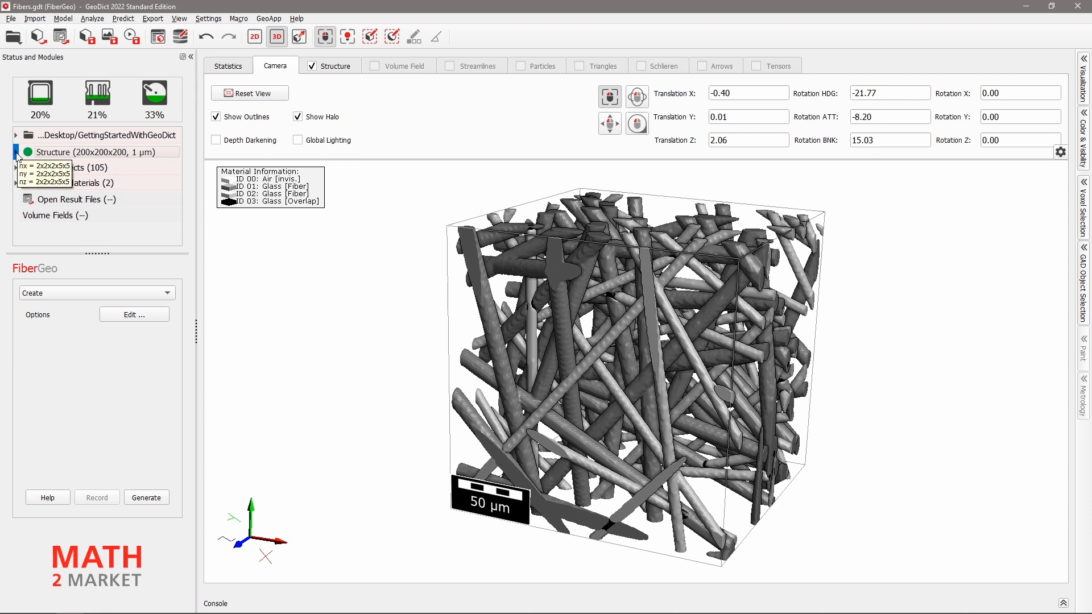
Step: Expand the structure's details in the status section, and discard the loaded structure with all its volume fields
{"action": "left_click", "coordinate": [16, 152]}
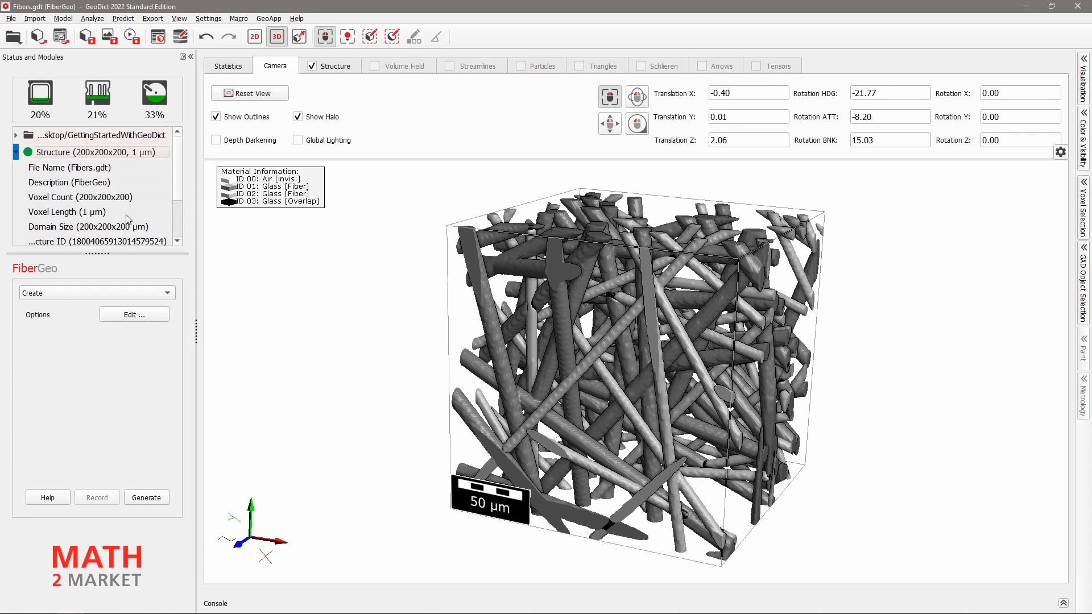
{"action": "scroll", "coordinate": [125, 214], "scroll_direction": "down", "scroll_amount": 1}
{"action": "scroll", "coordinate": [125, 214], "scroll_direction": "up", "scroll_amount": 1}
{"action": "right_click", "coordinate": [97, 159]}
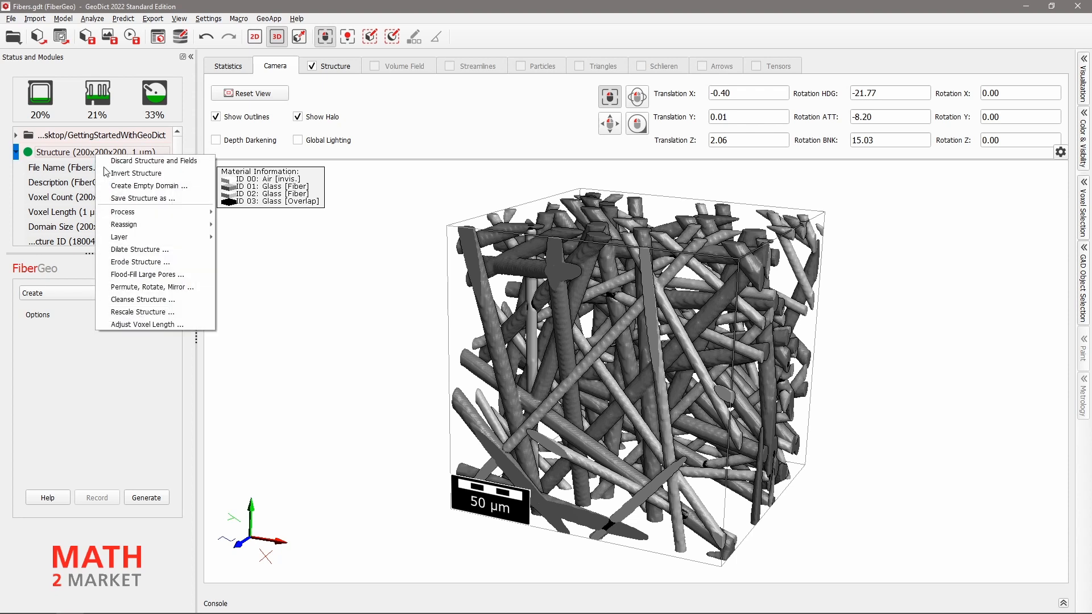
{"action": "left_click", "coordinate": [180, 162]}
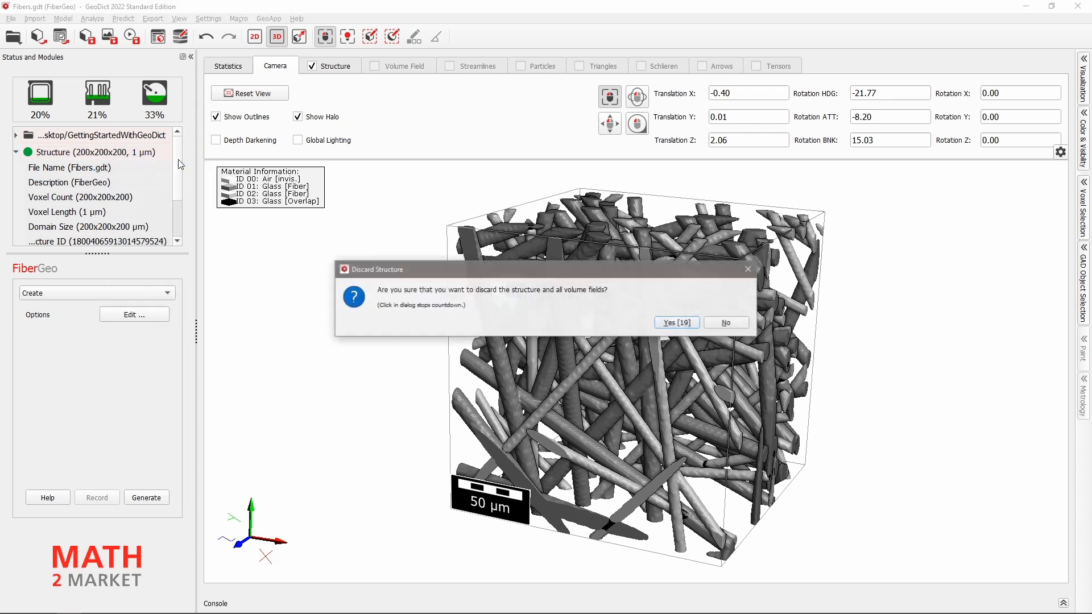
{"action": "left_click", "coordinate": [686, 321]}
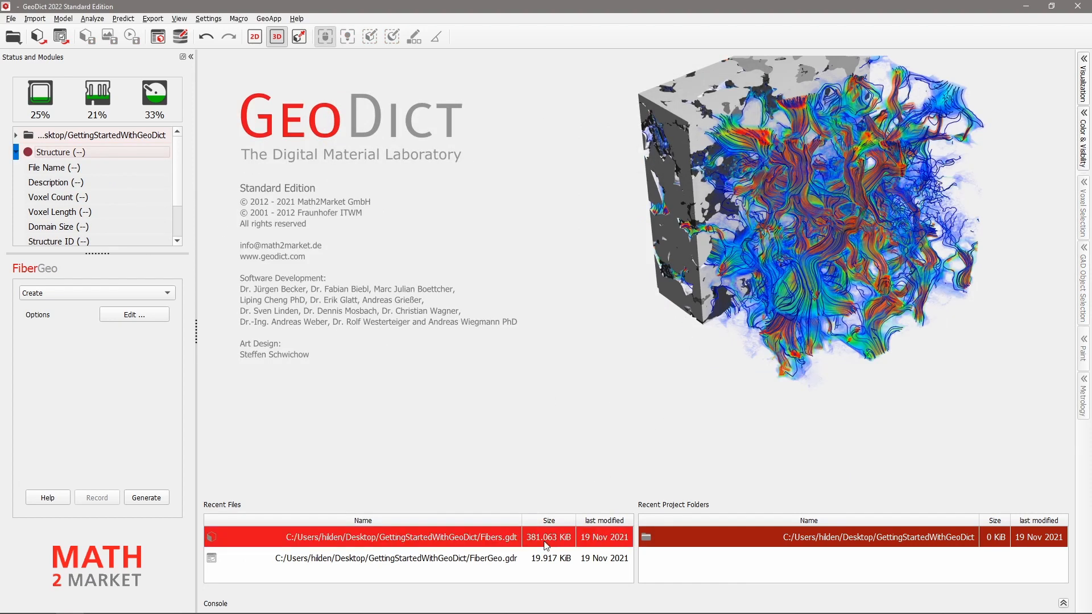
Step: Reopen Fibers.gdt from the recent files, and discard the structure and its fields once more
{"action": "double_click", "coordinate": [450, 538]}
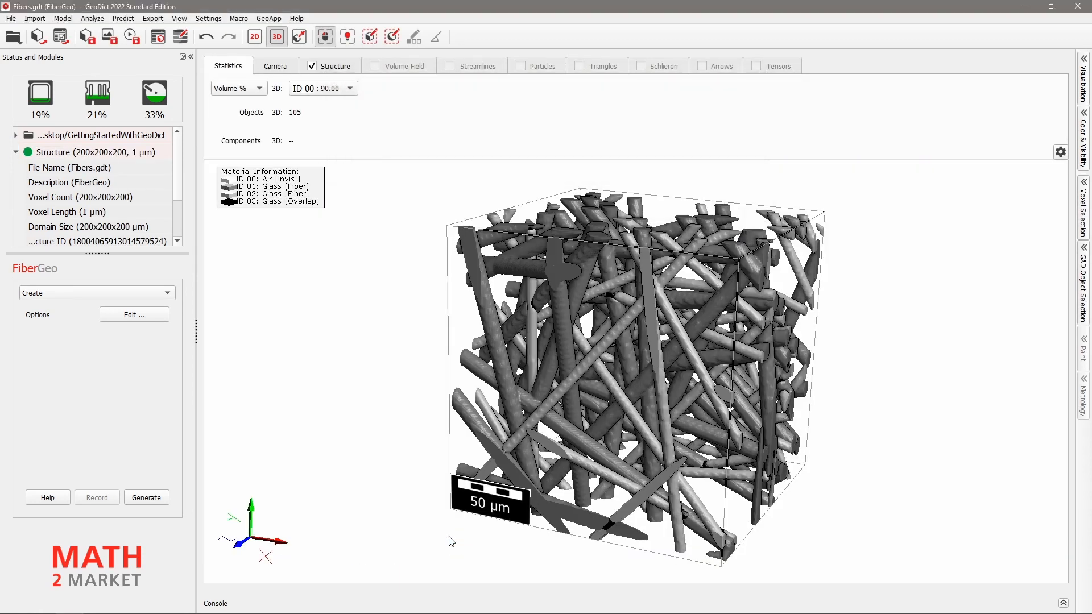
{"action": "right_click", "coordinate": [90, 149]}
{"action": "left_click", "coordinate": [108, 154]}
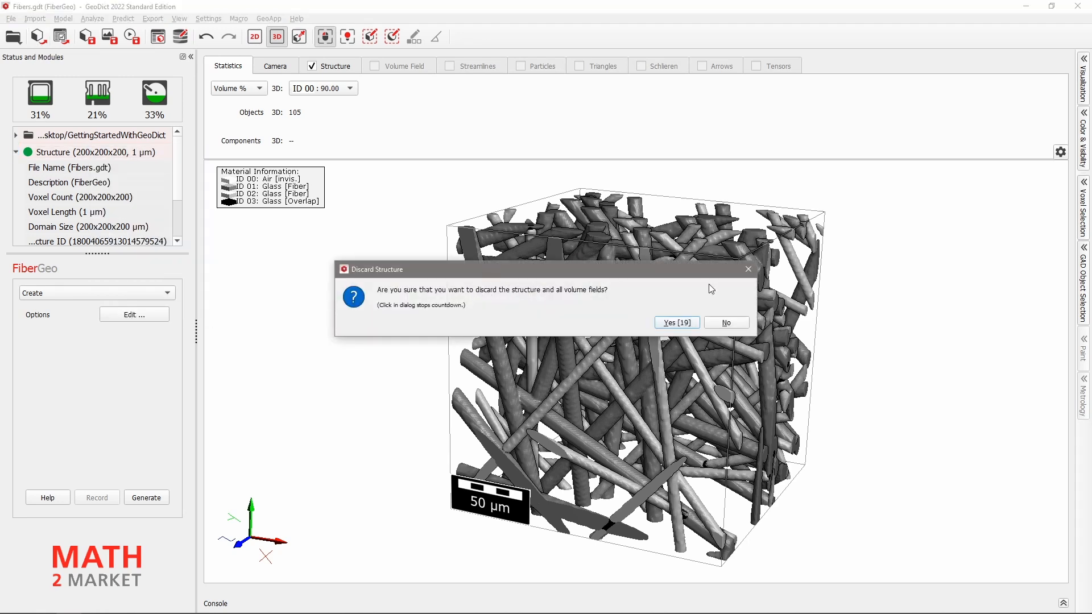
{"action": "left_click", "coordinate": [686, 323]}
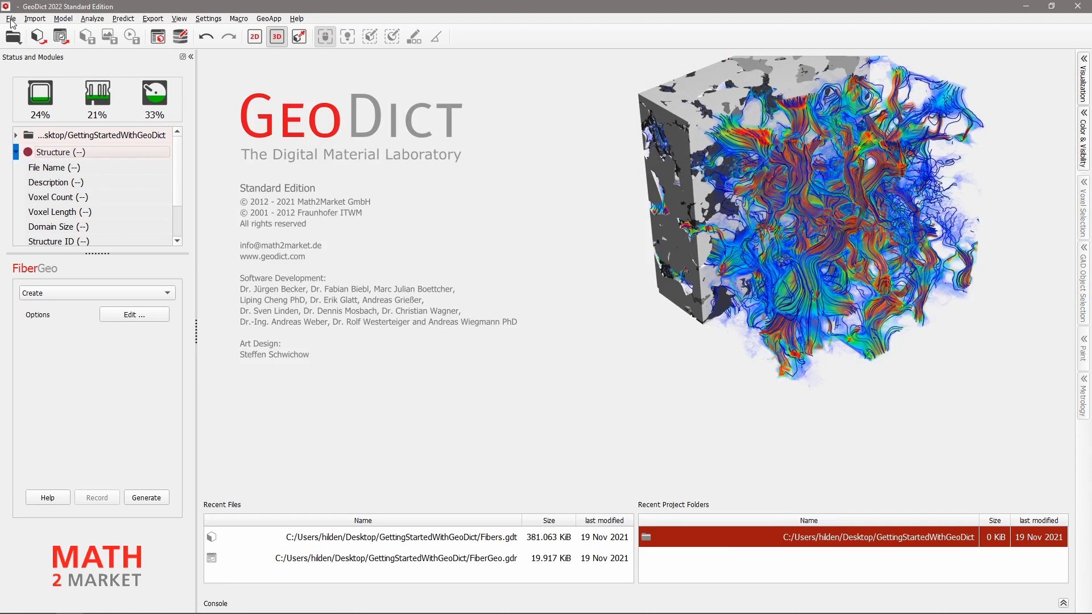
Step: Load the saved structure file Fibers.gdt from the GettingStartedWithGeoDict project folder through the file selection dialog
{"action": "left_click", "coordinate": [11, 19]}
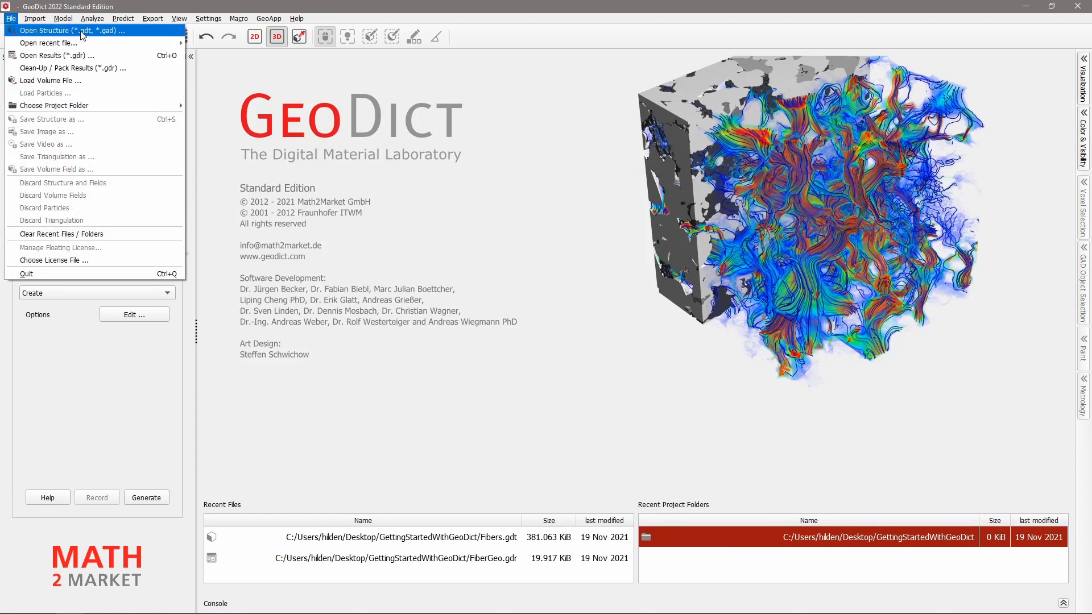
{"action": "left_click", "coordinate": [11, 19]}
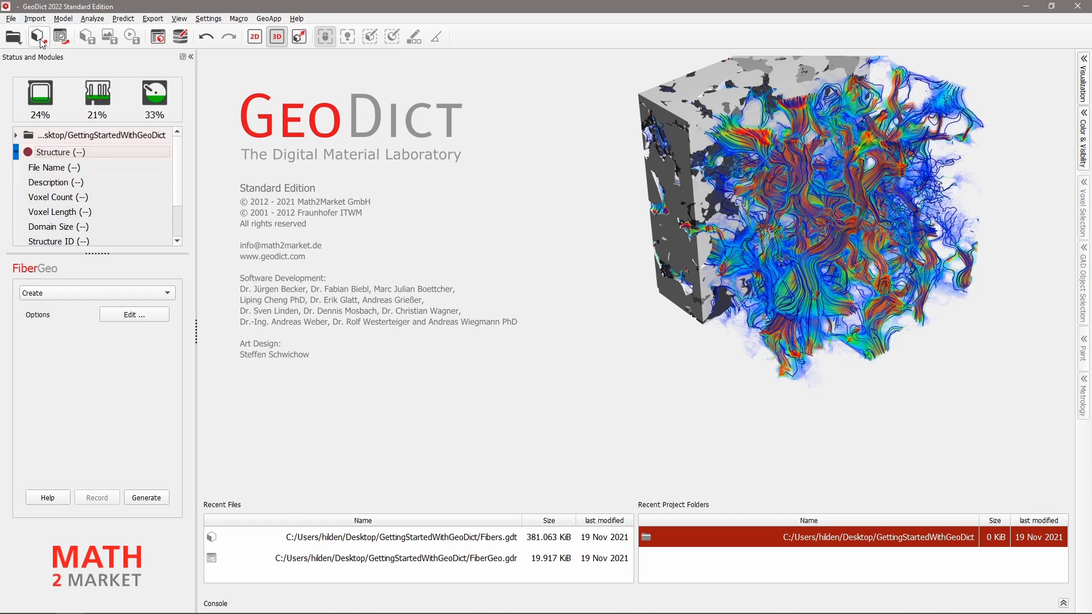
{"action": "left_click", "coordinate": [40, 38]}
{"action": "left_click", "coordinate": [69, 130]}
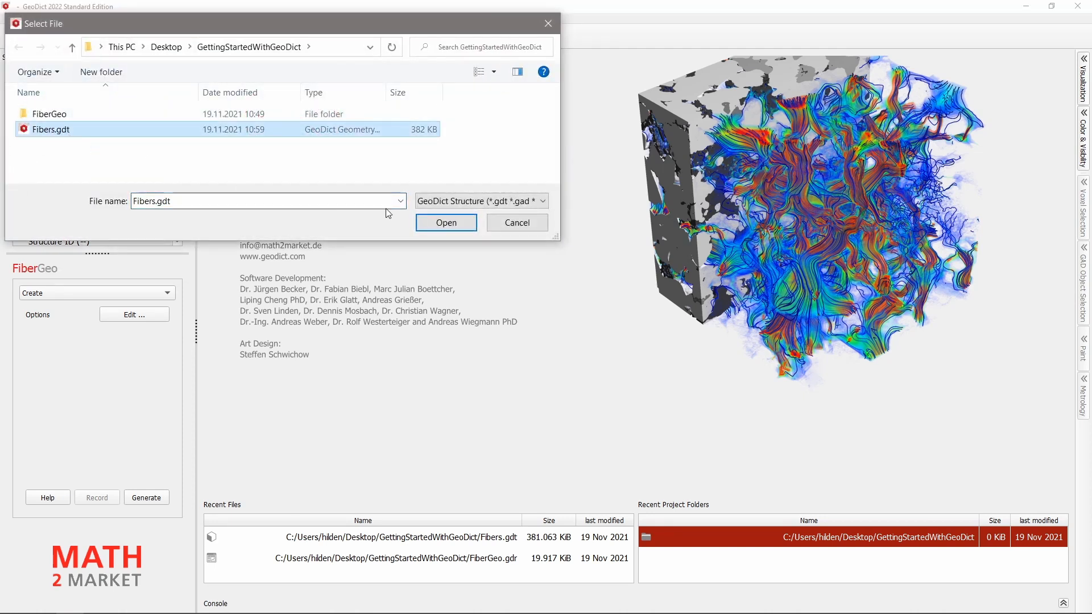
{"action": "left_click", "coordinate": [465, 223]}
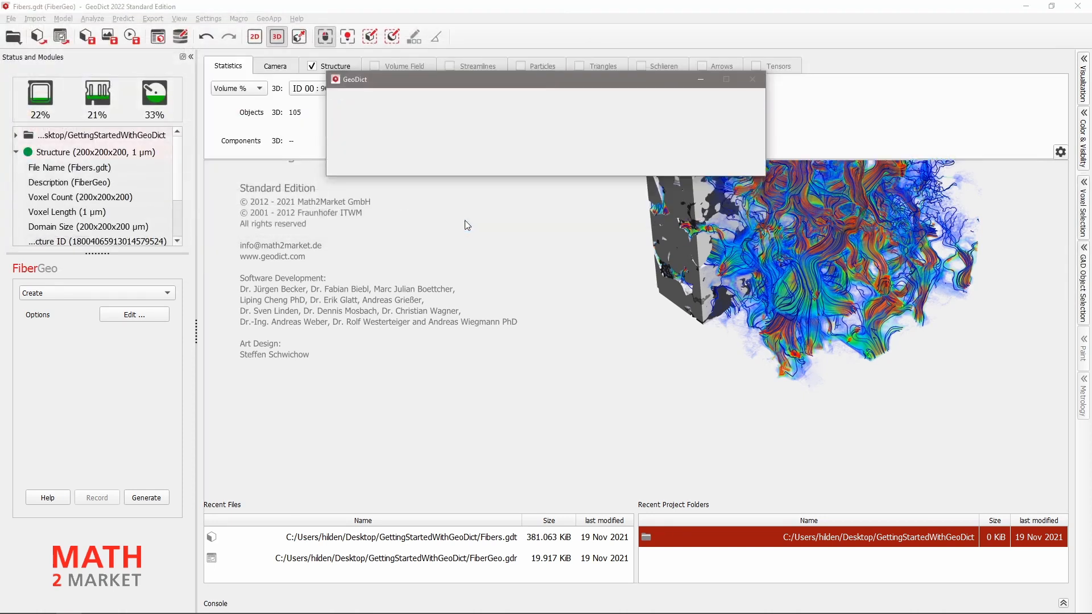